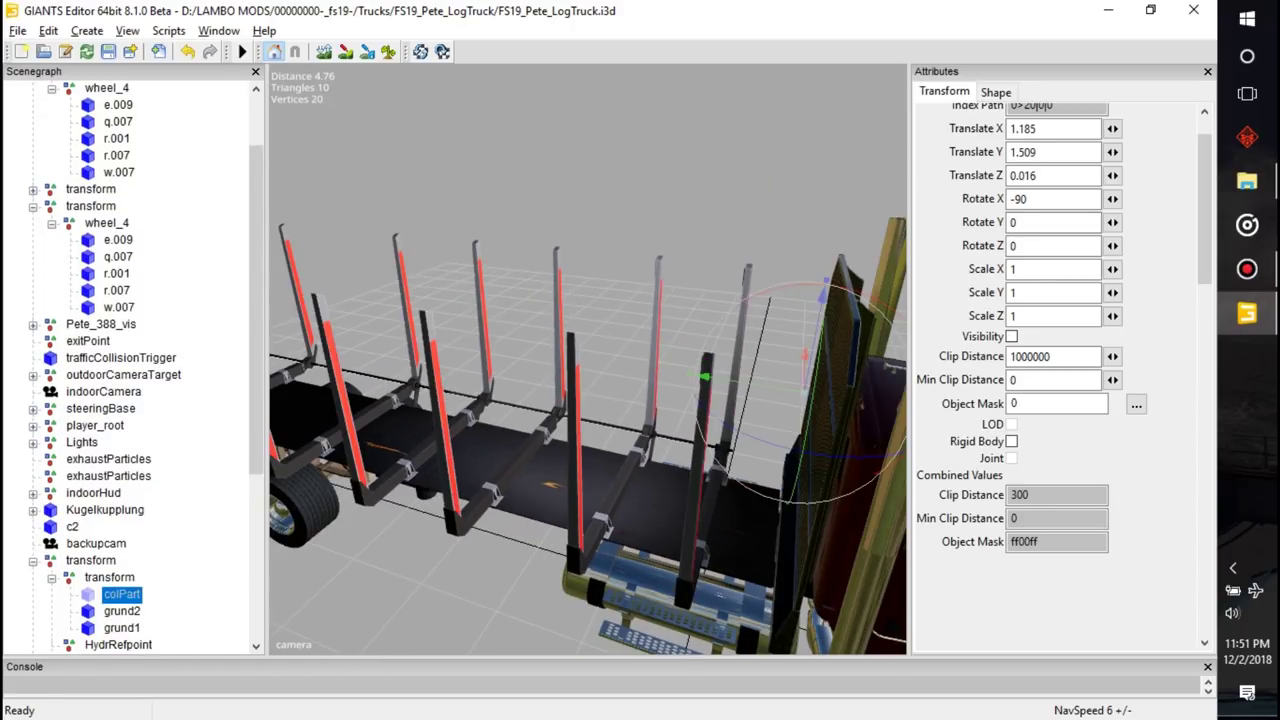
- Make colPart visible and examine its collision box against the rack behind the cab
{"action": "mouse_move", "coordinate": [588, 400]}
{"action": "left_mouse_down", "text": "alt"}
{"action": "mouse_move", "coordinate": [710, 365]}
{"action": "mouse_move", "coordinate": [560, 380]}
{"action": "mouse_move", "coordinate": [610, 375]}
{"action": "mouse_move", "coordinate": [590, 390]}
{"action": "left_mouse_up", "text": "alt"}
{"action": "scroll", "coordinate": [640, 385], "scroll_direction": "up", "scroll_amount": 3}
{"action": "scroll", "coordinate": [610, 375], "scroll_direction": "down", "scroll_amount": 3}
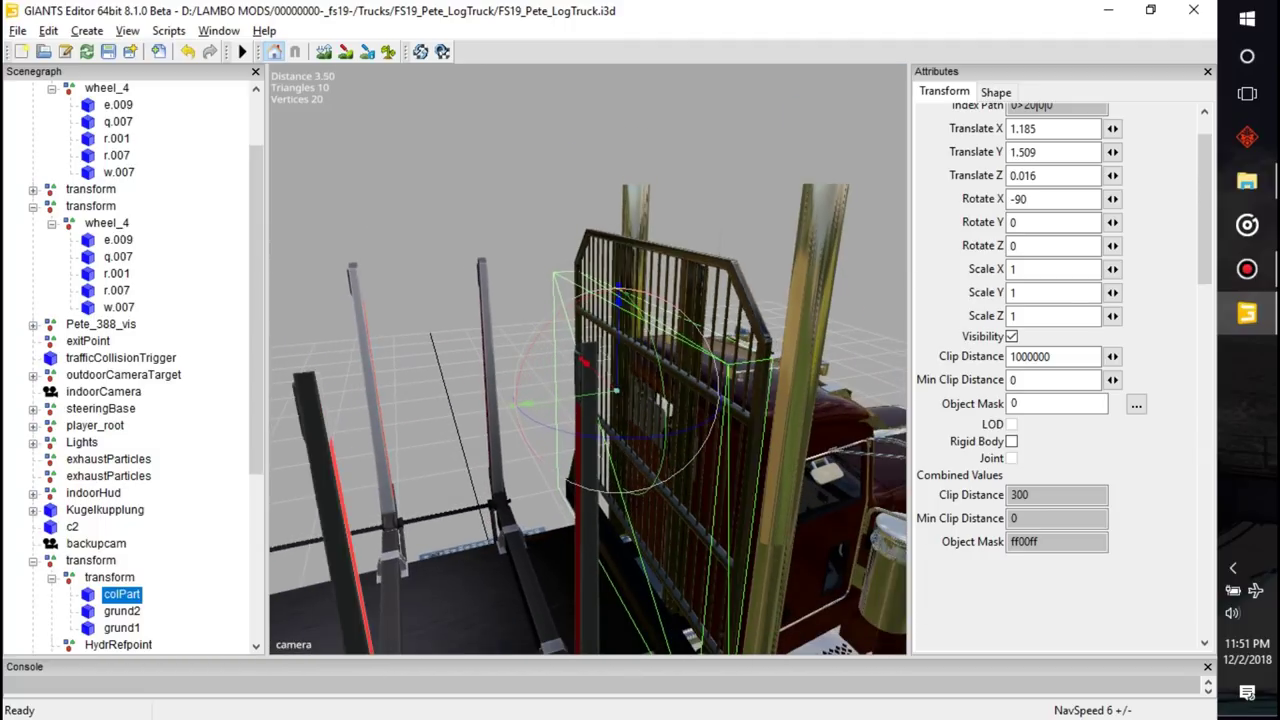
{"action": "scroll", "coordinate": [615, 390], "scroll_direction": "down", "scroll_amount": 1}
{"action": "middle_click_drag", "start_coordinate": [615, 390], "coordinate": [591, 388], "text": "alt"}
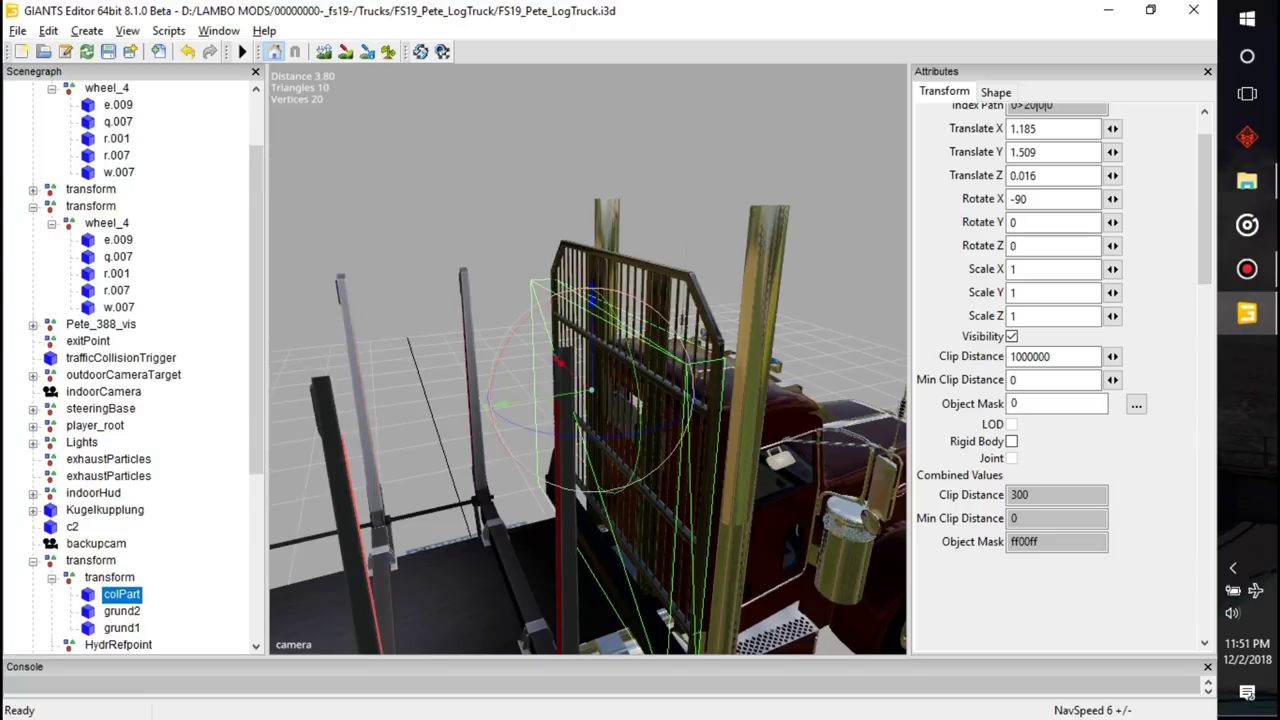
{"action": "left_click_drag", "start_coordinate": [591, 390], "coordinate": [624, 375], "text": "alt"}
{"action": "scroll", "coordinate": [615, 390], "scroll_direction": "up", "scroll_amount": 6}
{"action": "right_click_drag", "start_coordinate": [587, 487], "coordinate": [563, 466]}
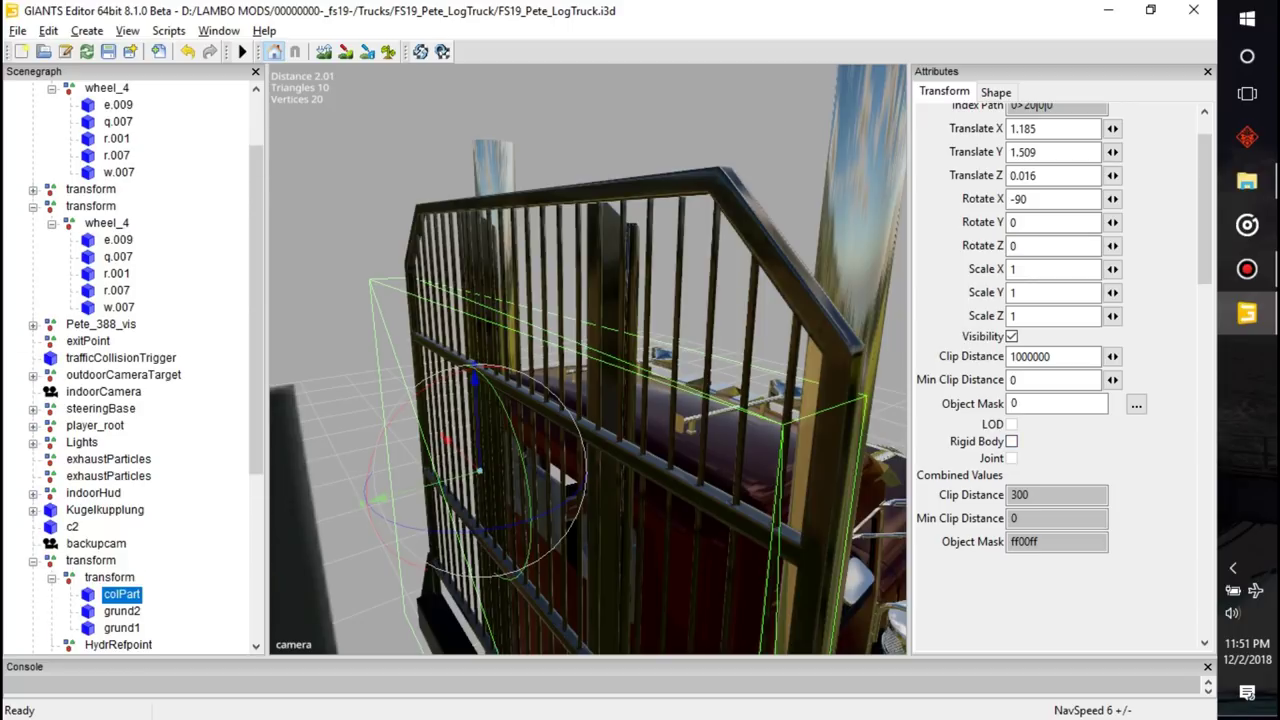
{"action": "scroll", "coordinate": [130, 366], "scroll_direction": "down", "scroll_amount": 2}
{"action": "scroll", "coordinate": [130, 366], "scroll_direction": "down", "scroll_amount": 1}
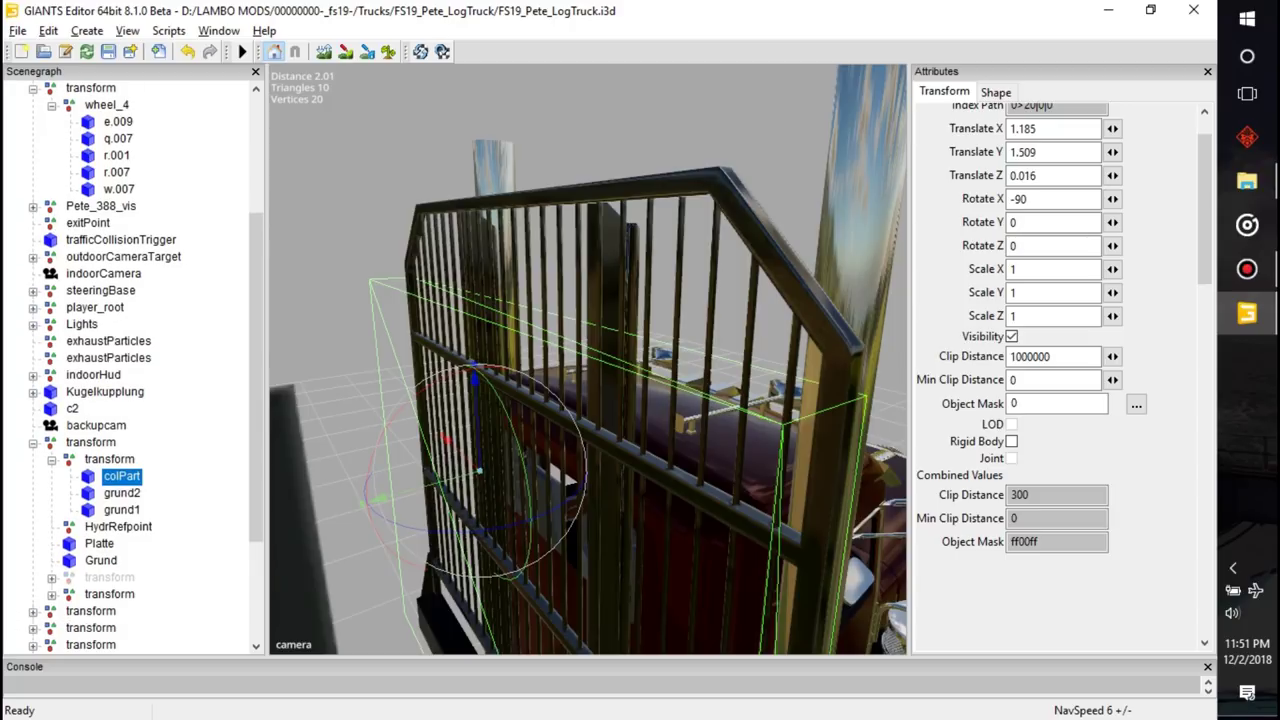
- Select colPart1 in the hidden transform group, frame it on the log bed, and review its rigid body settings
{"action": "left_click", "coordinate": [52, 578]}
{"action": "left_click", "coordinate": [52, 578]}
{"action": "left_click", "coordinate": [52, 578]}
{"action": "left_click", "coordinate": [125, 594]}
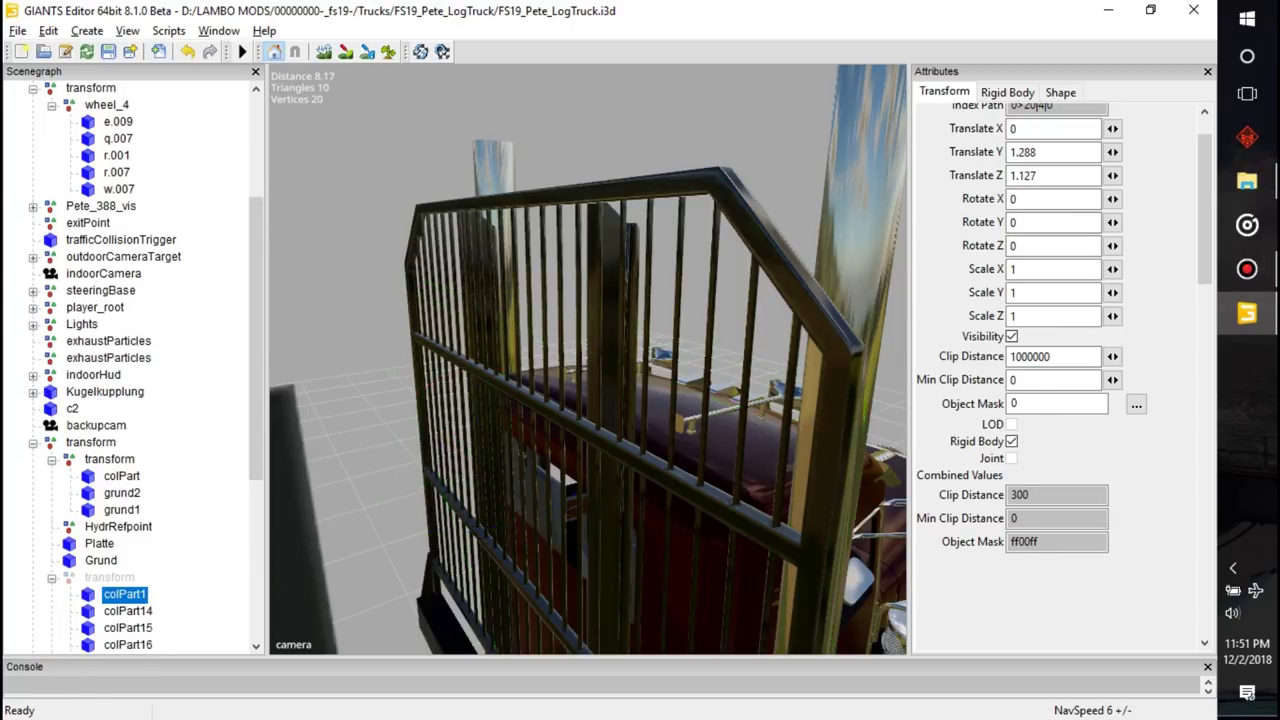
{"action": "key", "text": "f"}
{"action": "left_click_drag", "start_coordinate": [563, 466], "coordinate": [620, 460], "text": "alt"}
{"action": "scroll", "coordinate": [588, 360], "scroll_direction": "up", "scroll_amount": 1}
{"action": "left_click_drag", "start_coordinate": [620, 400], "coordinate": [587, 556], "text": "alt"}
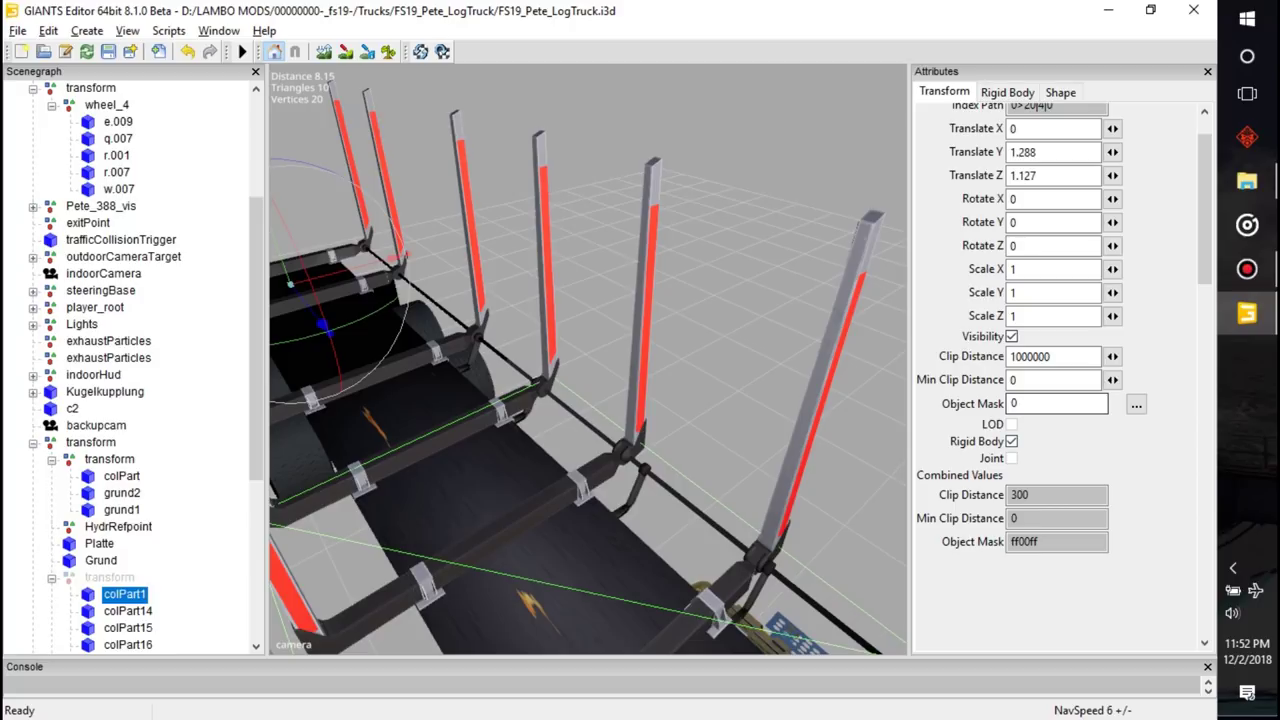
{"action": "left_click", "coordinate": [1007, 92]}
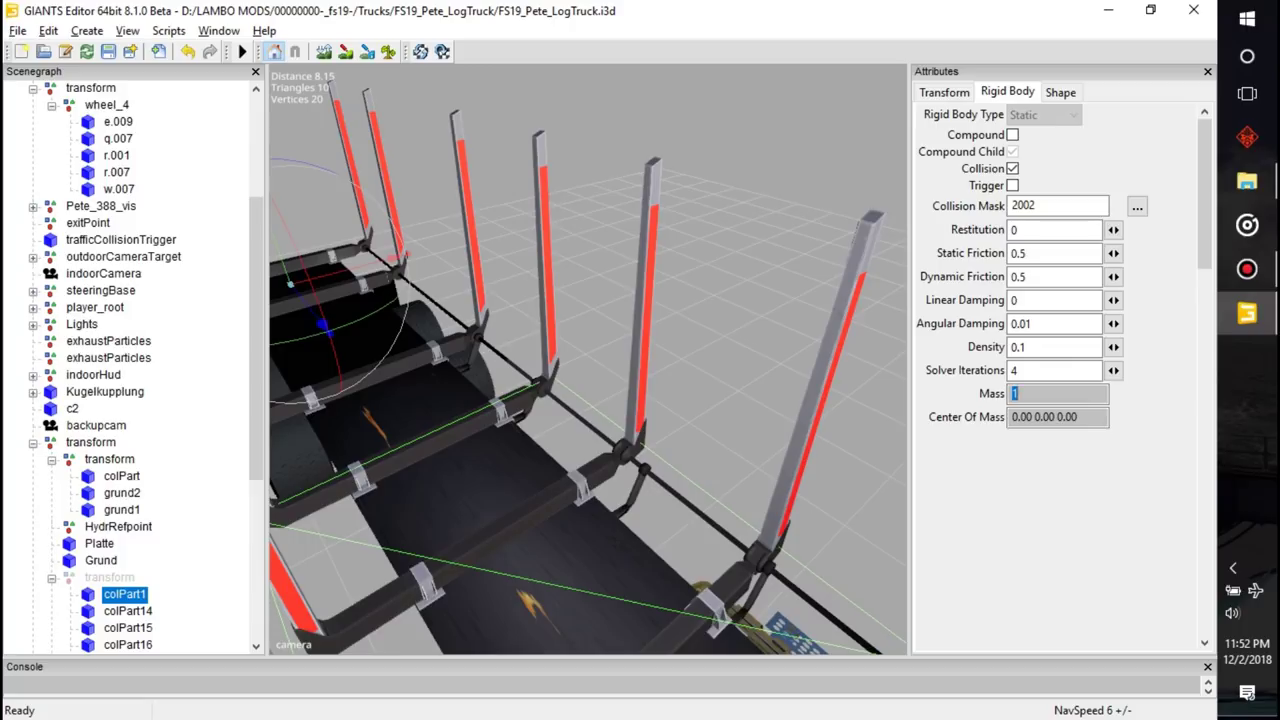
{"action": "left_click_drag", "start_coordinate": [560, 340], "coordinate": [533, 361], "text": "alt"}
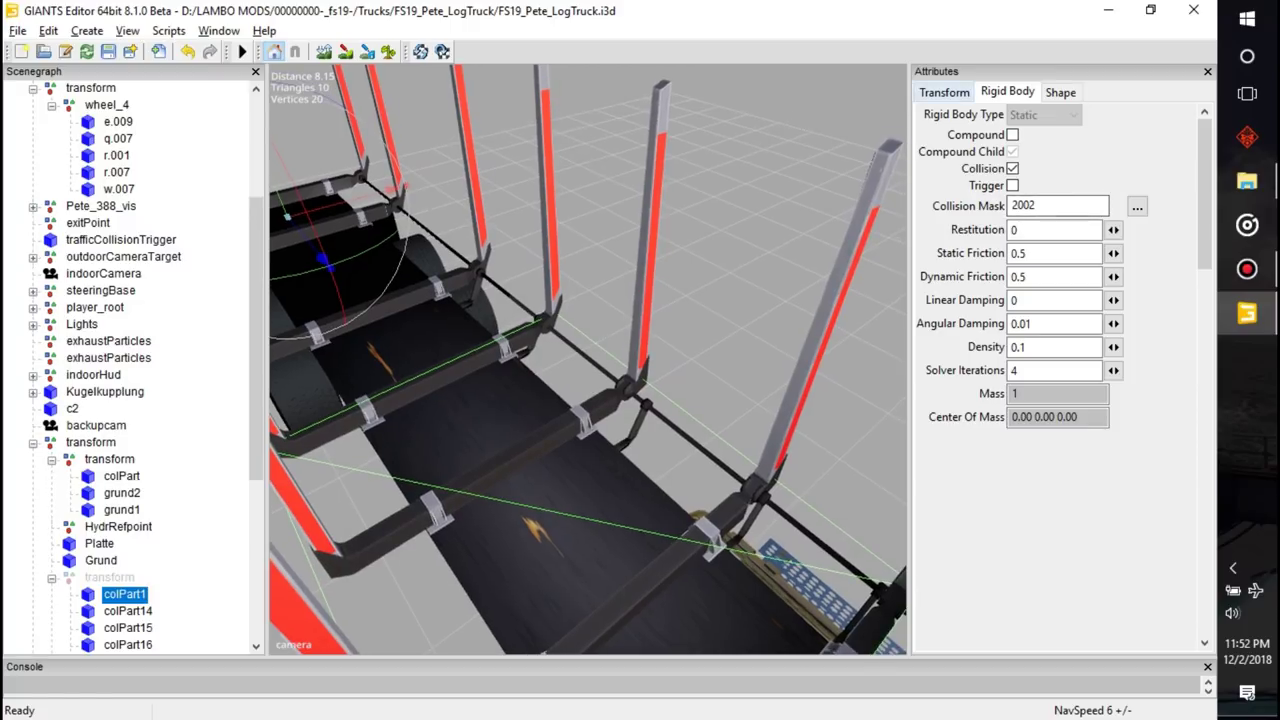
- Try moving colPart1 sideways to a Translate X of 3.808 and undo the move
{"action": "left_click", "coordinate": [944, 92]}
{"action": "scroll", "coordinate": [1056, 360], "scroll_direction": "up", "scroll_amount": 1}
{"action": "left_click_drag", "start_coordinate": [620, 360], "coordinate": [590, 365], "text": "alt"}
{"action": "left_click_drag", "start_coordinate": [535, 134], "coordinate": [762, 97]}
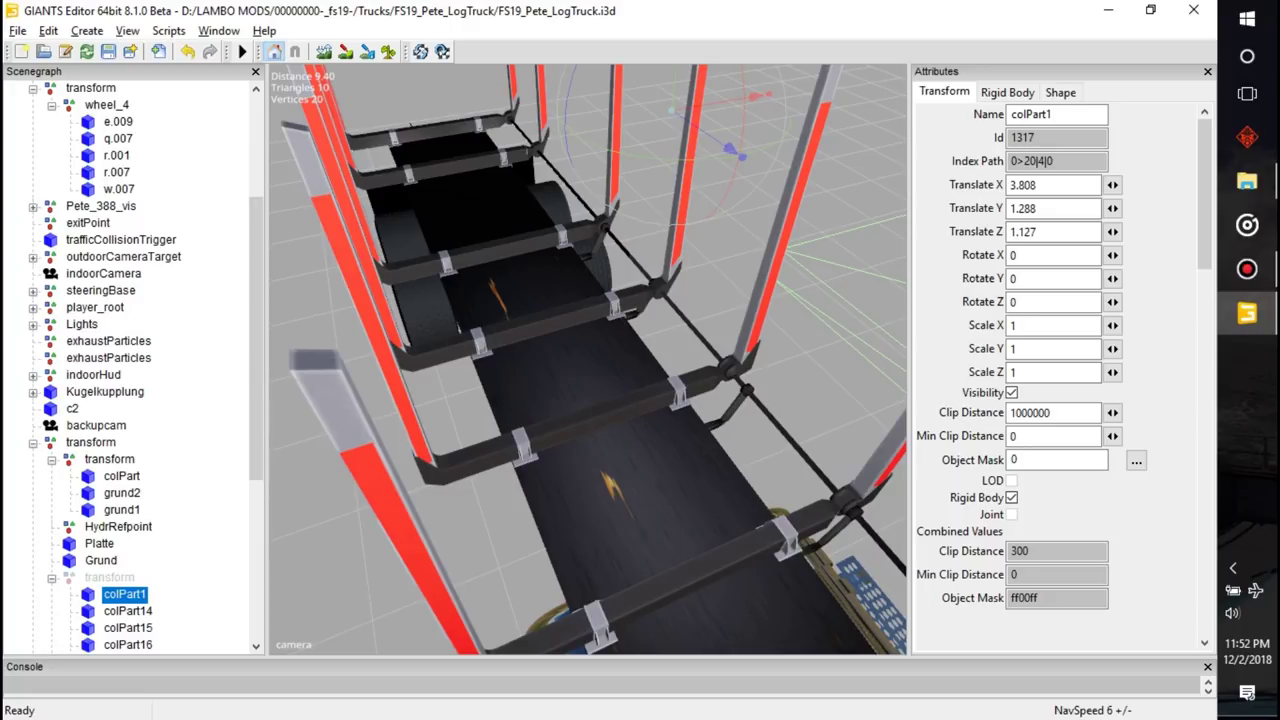
{"action": "left_click_drag", "start_coordinate": [600, 380], "coordinate": [837, 235], "text": "alt"}
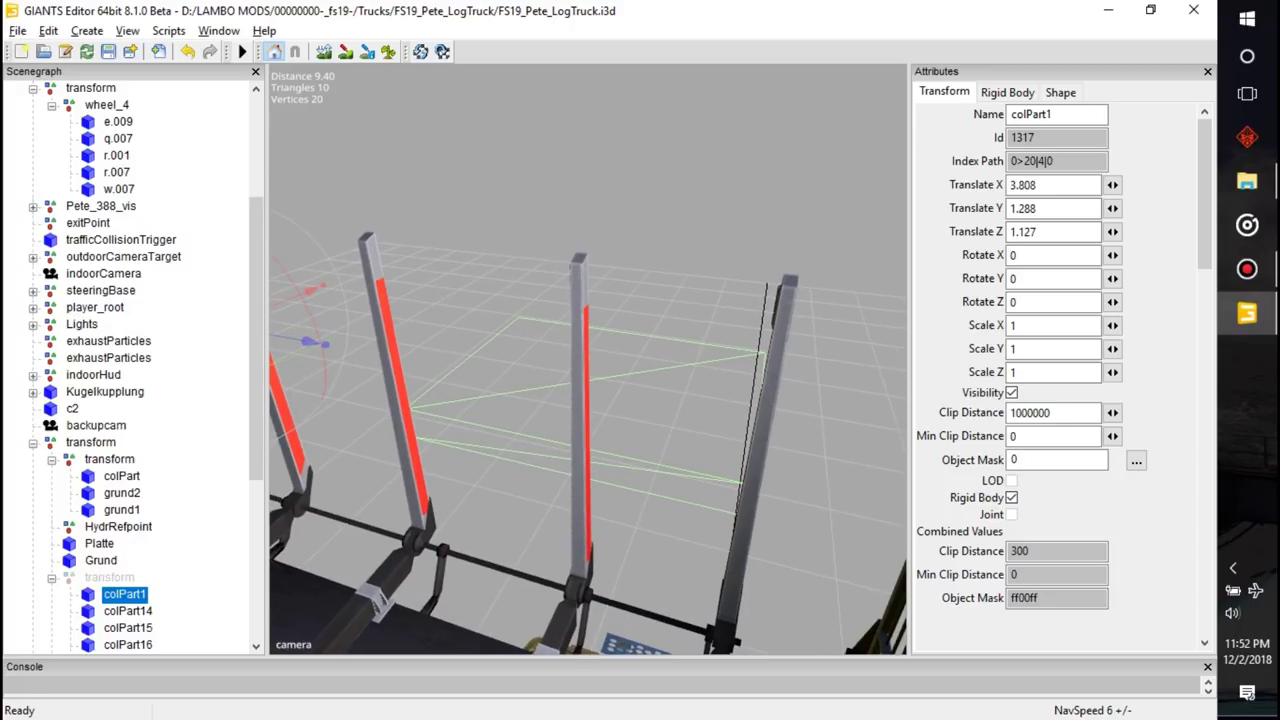
{"action": "key", "text": "ctrl+z"}
{"action": "scroll", "coordinate": [1060, 360], "scroll_direction": "down", "scroll_amount": 2}
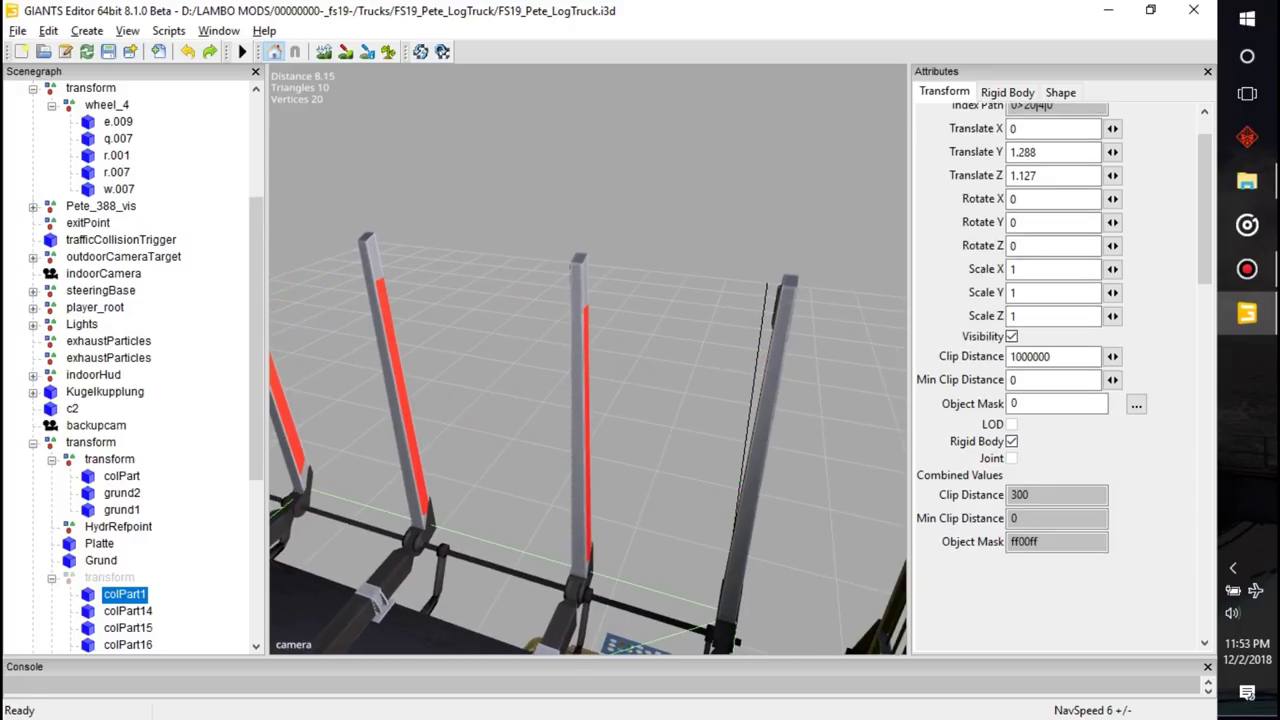
- Expand the first transform under pete_log_truck and check the index path of wheel_1
{"action": "scroll", "coordinate": [1060, 360], "scroll_direction": "up", "scroll_amount": 2}
{"action": "scroll", "coordinate": [146, 365], "scroll_direction": "up", "scroll_amount": 2}
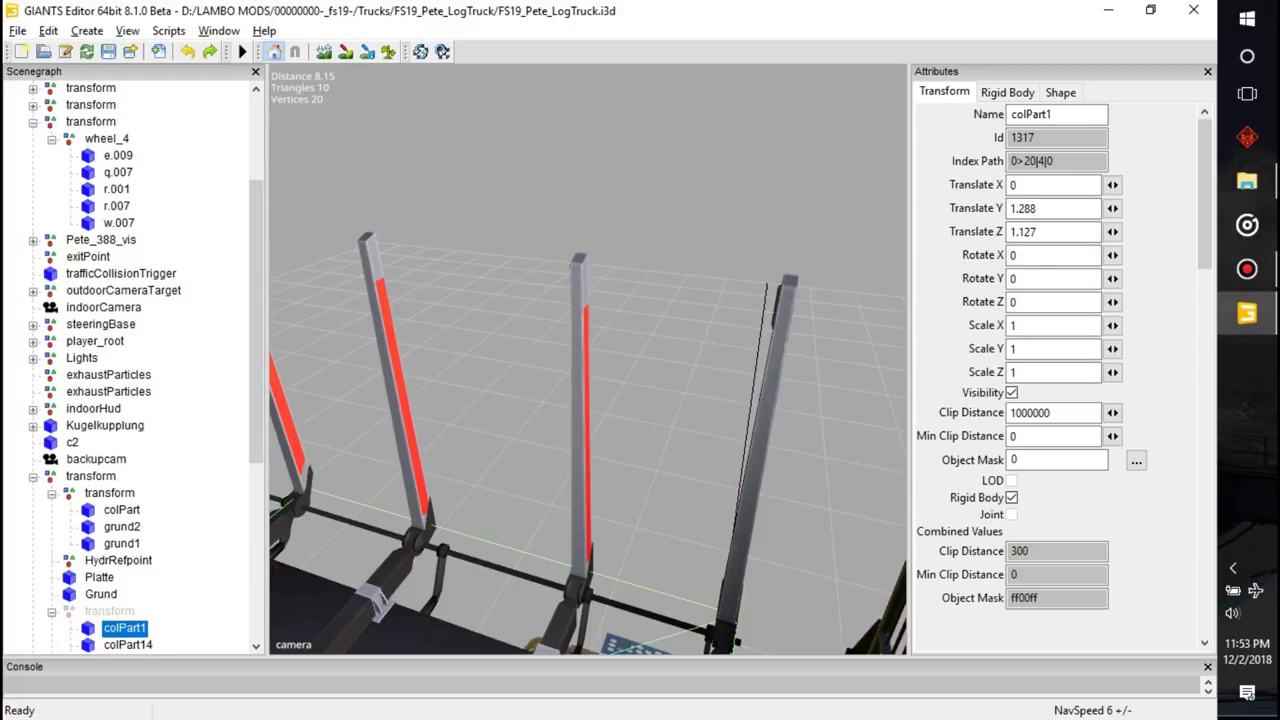
{"action": "scroll", "coordinate": [146, 367], "scroll_direction": "up", "scroll_amount": 2}
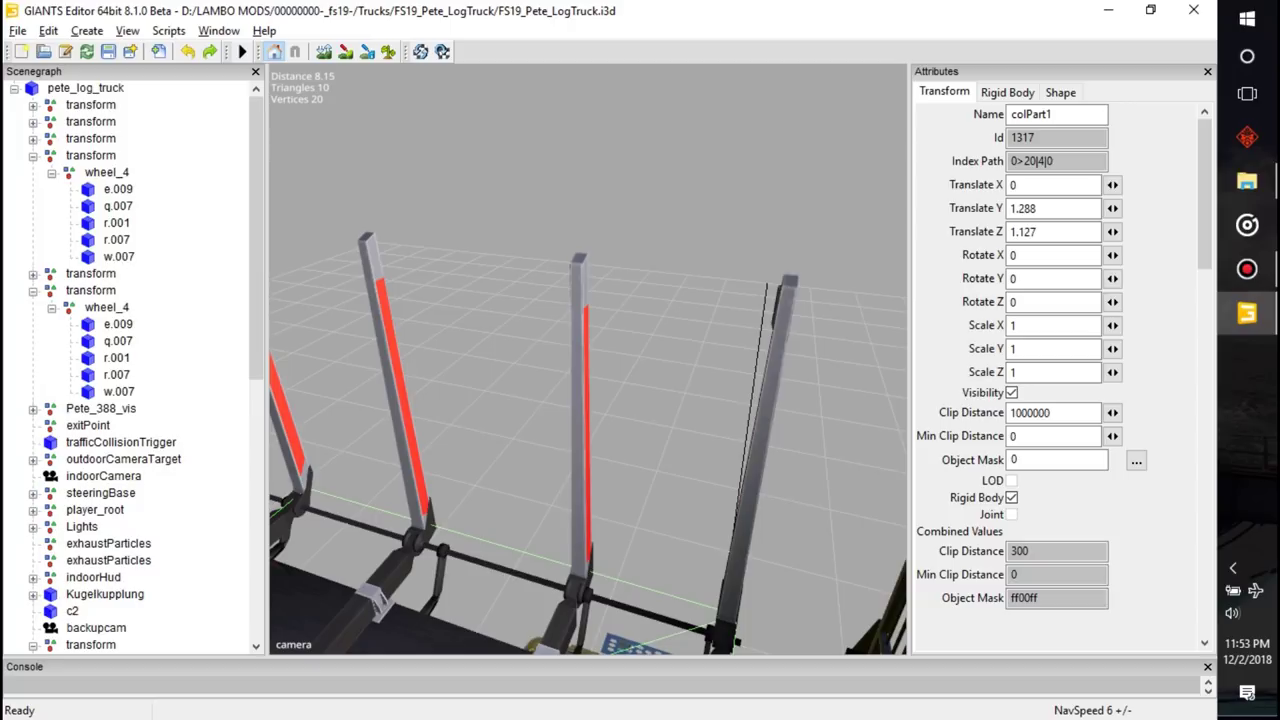
{"action": "left_click", "coordinate": [580, 420]}
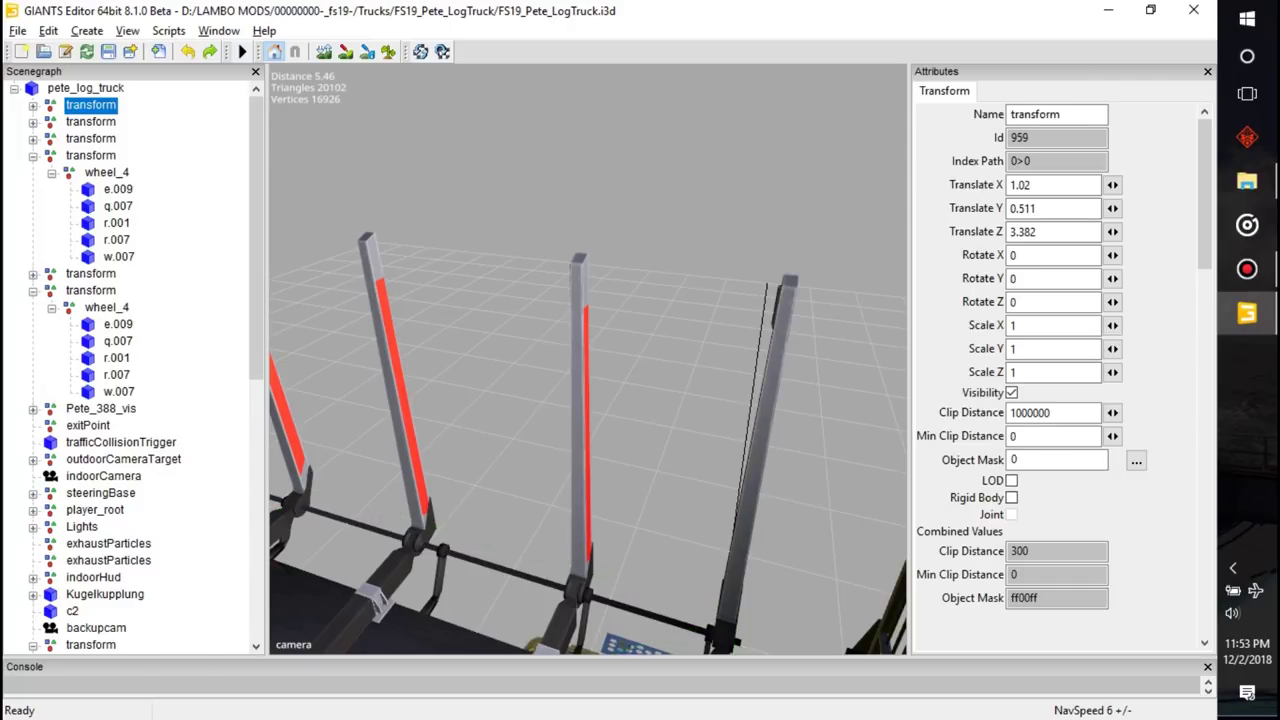
{"action": "key", "text": "Right"}
{"action": "left_click", "coordinate": [52, 122]}
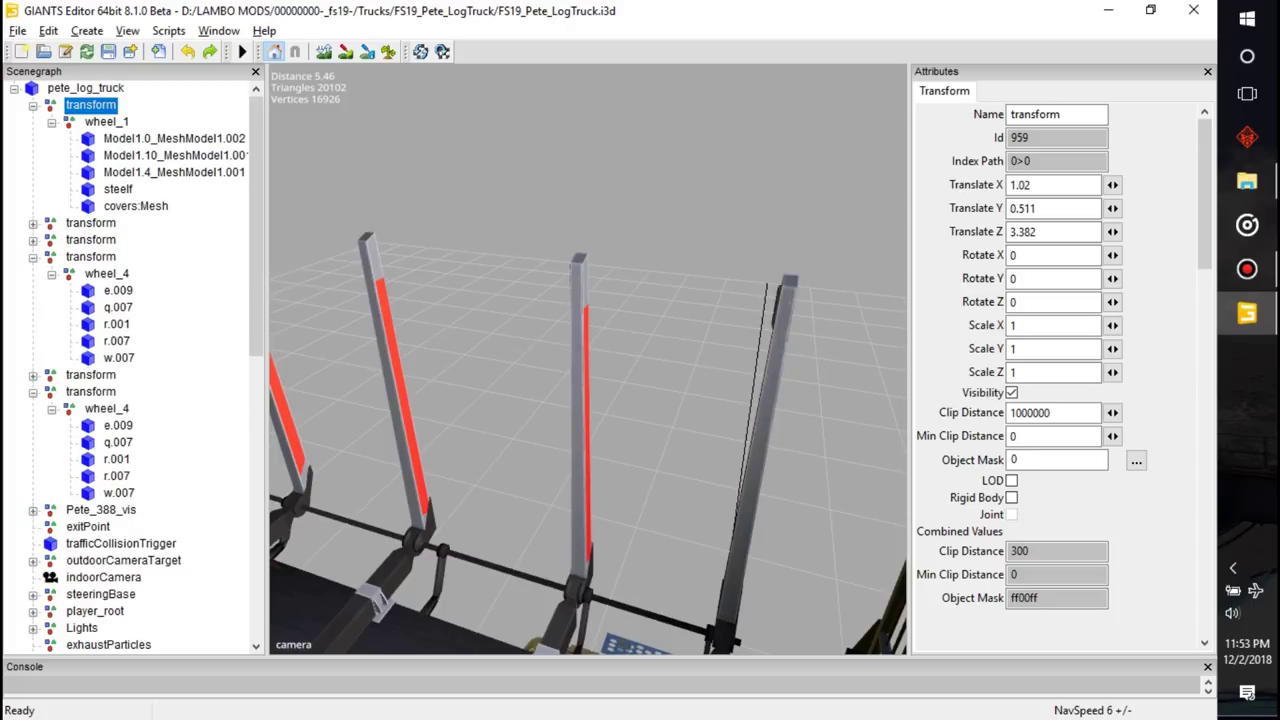
{"action": "left_click", "coordinate": [107, 122]}
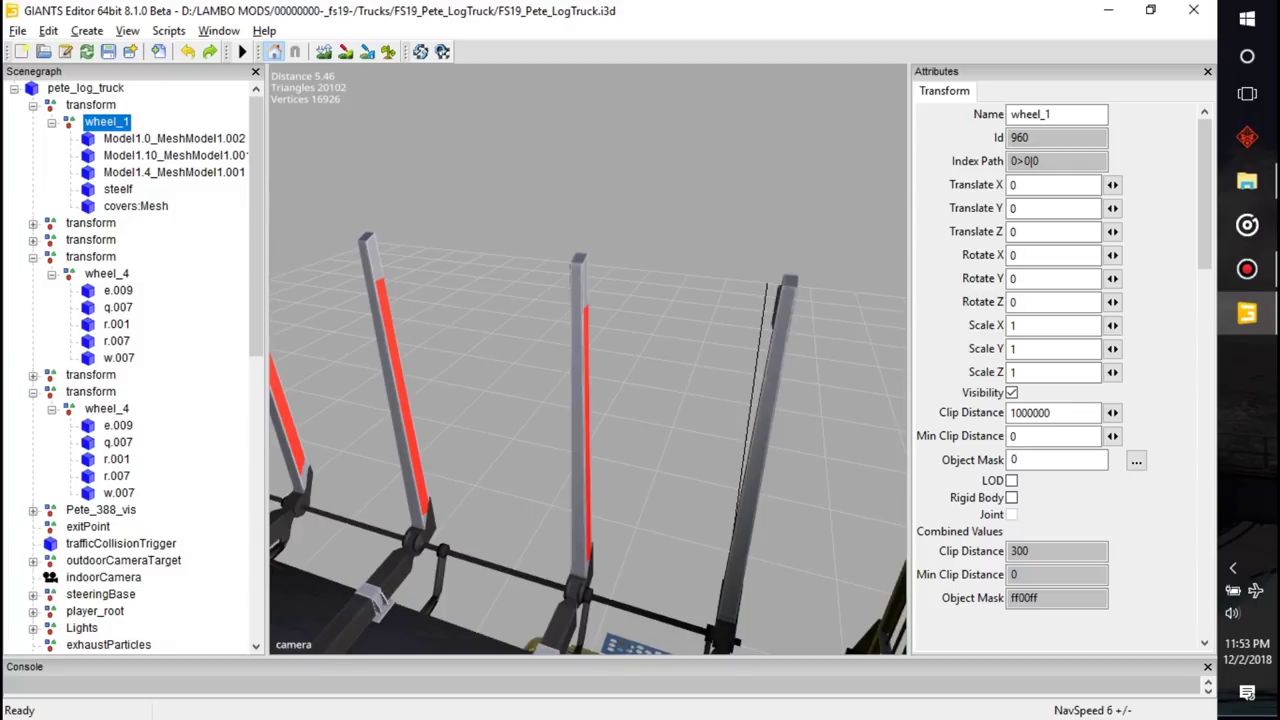
{"action": "left_click_drag", "start_coordinate": [1040, 161], "coordinate": [1010, 161]}
{"action": "left_click", "coordinate": [1040, 161]}
- Select indoorCamera, frame it, and examine its position inside the truck's cab
{"action": "left_click_drag", "start_coordinate": [620, 380], "coordinate": [650, 390], "text": "alt"}
{"action": "scroll", "coordinate": [137, 368], "scroll_direction": "down", "scroll_amount": 1}
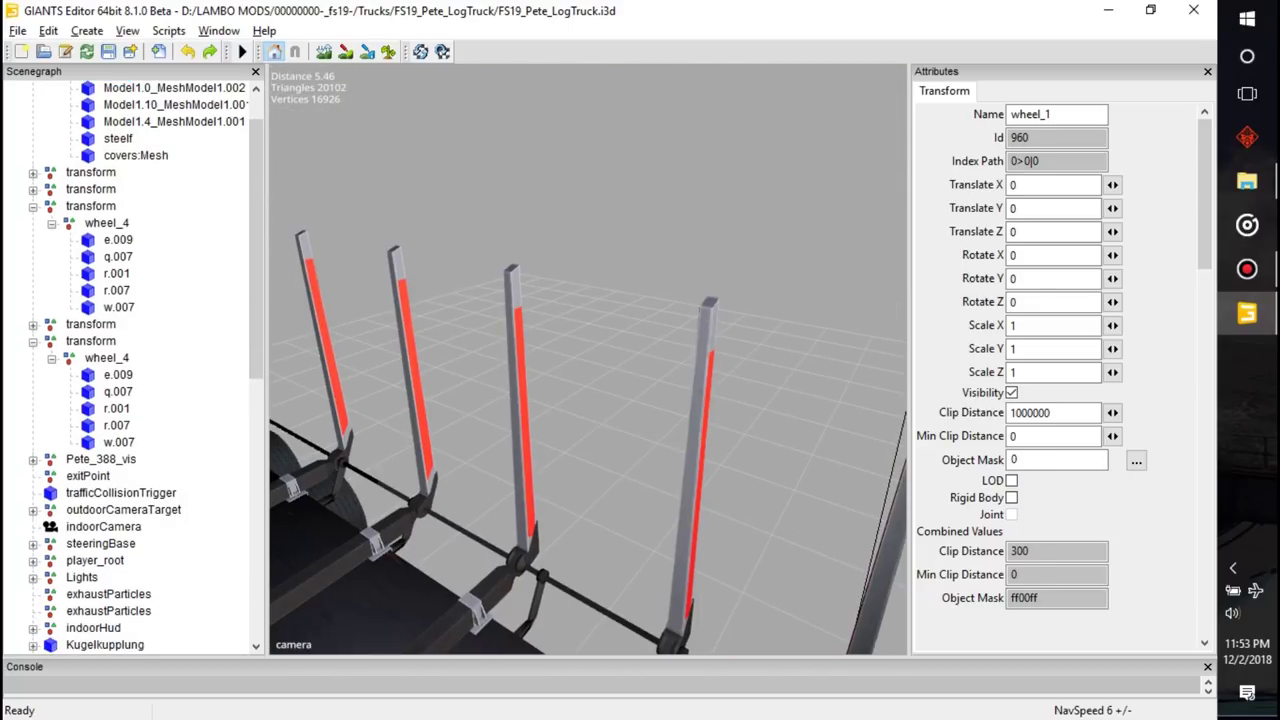
{"action": "left_click", "coordinate": [103, 527]}
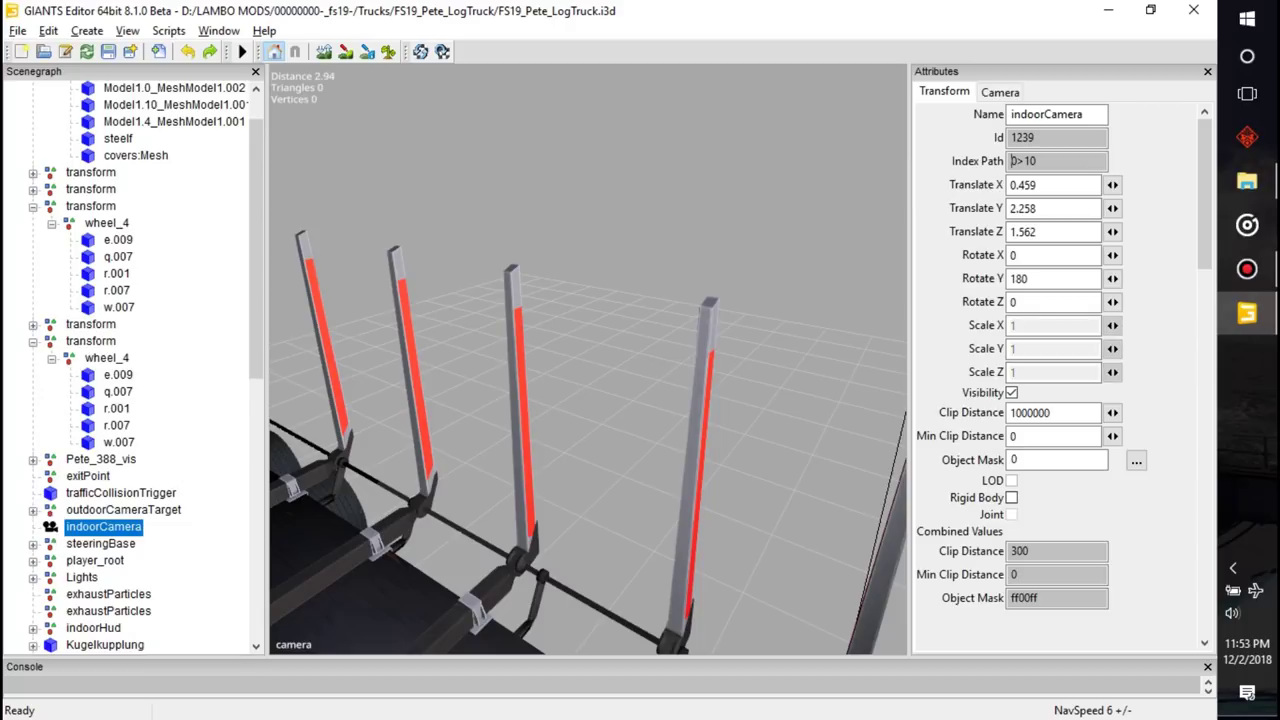
{"action": "key", "text": "f"}
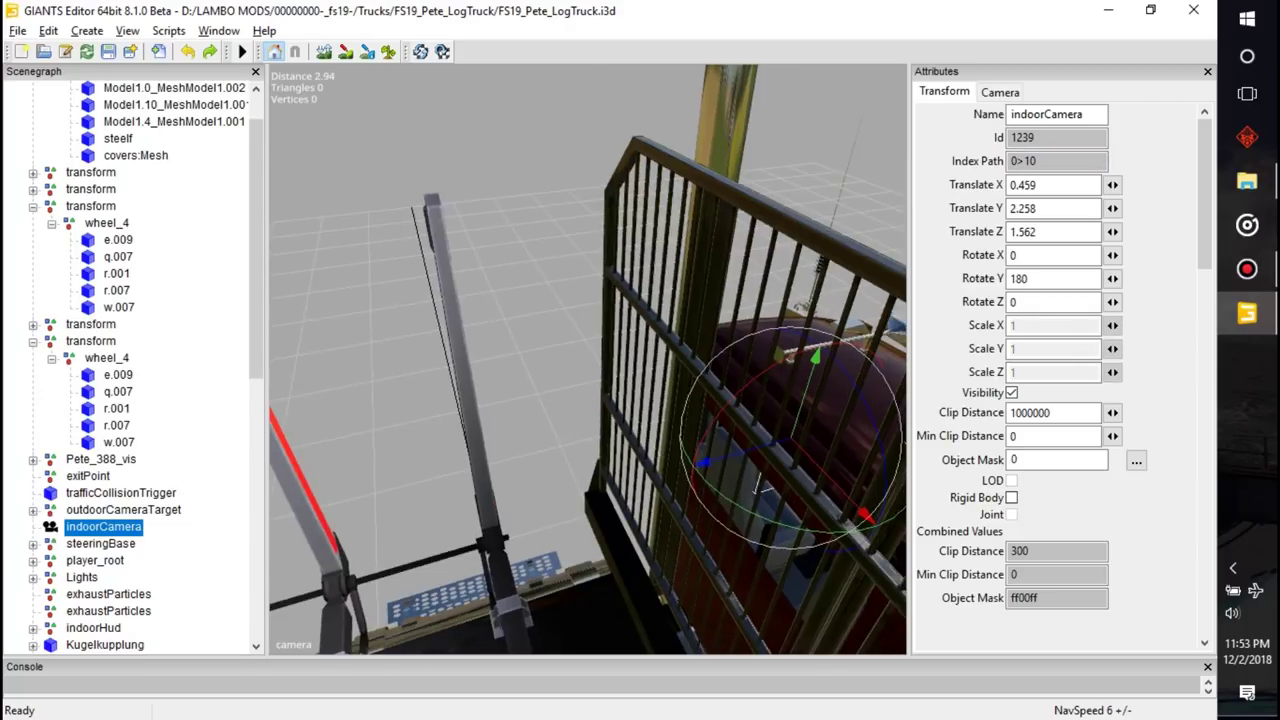
{"action": "left_click_drag", "start_coordinate": [588, 360], "coordinate": [586, 273], "text": "alt"}
{"action": "scroll", "coordinate": [588, 380], "scroll_direction": "up", "scroll_amount": 5}
{"action": "scroll", "coordinate": [588, 360], "scroll_direction": "down", "scroll_amount": 4}
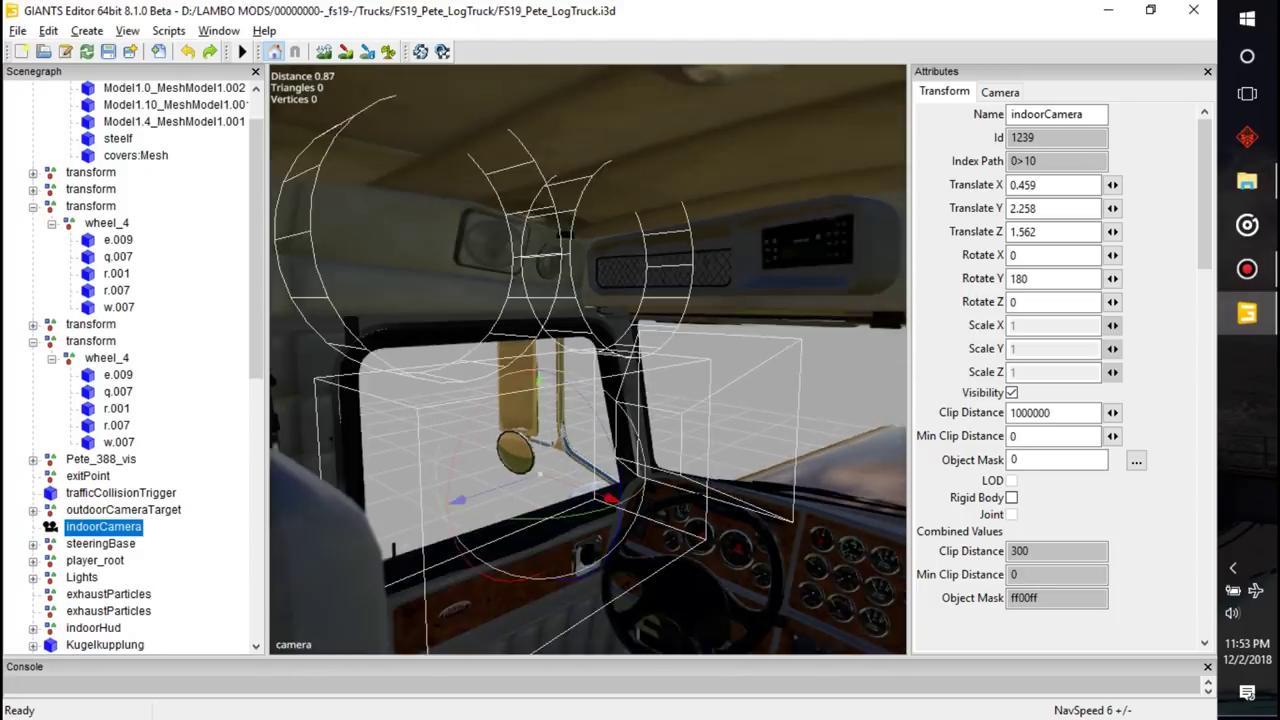
{"action": "left_click_drag", "start_coordinate": [588, 360], "coordinate": [674, 449], "text": "alt"}
{"action": "scroll", "coordinate": [553, 367], "scroll_direction": "up", "scroll_amount": 3}
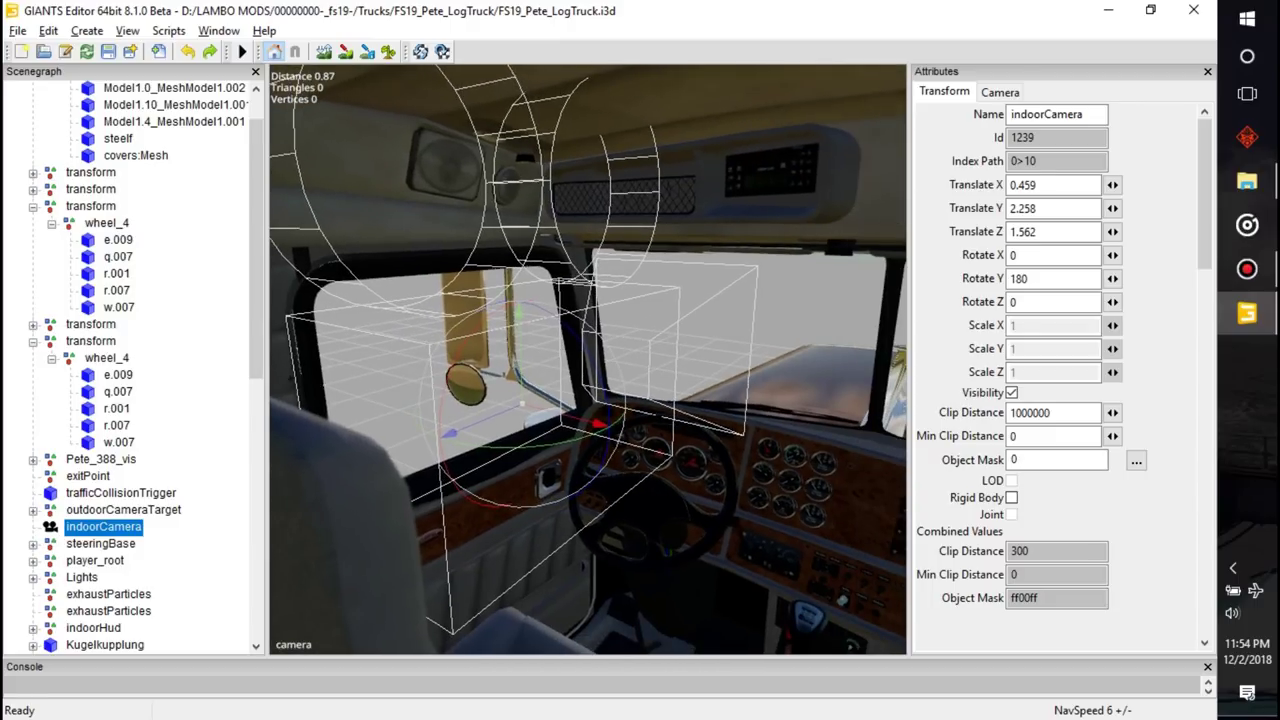
- Open the Material Editing window and enlarge it to show all material settings
{"action": "left_click_drag", "start_coordinate": [257, 280], "coordinate": [257, 324]}
{"action": "left_click", "coordinate": [218, 31]}
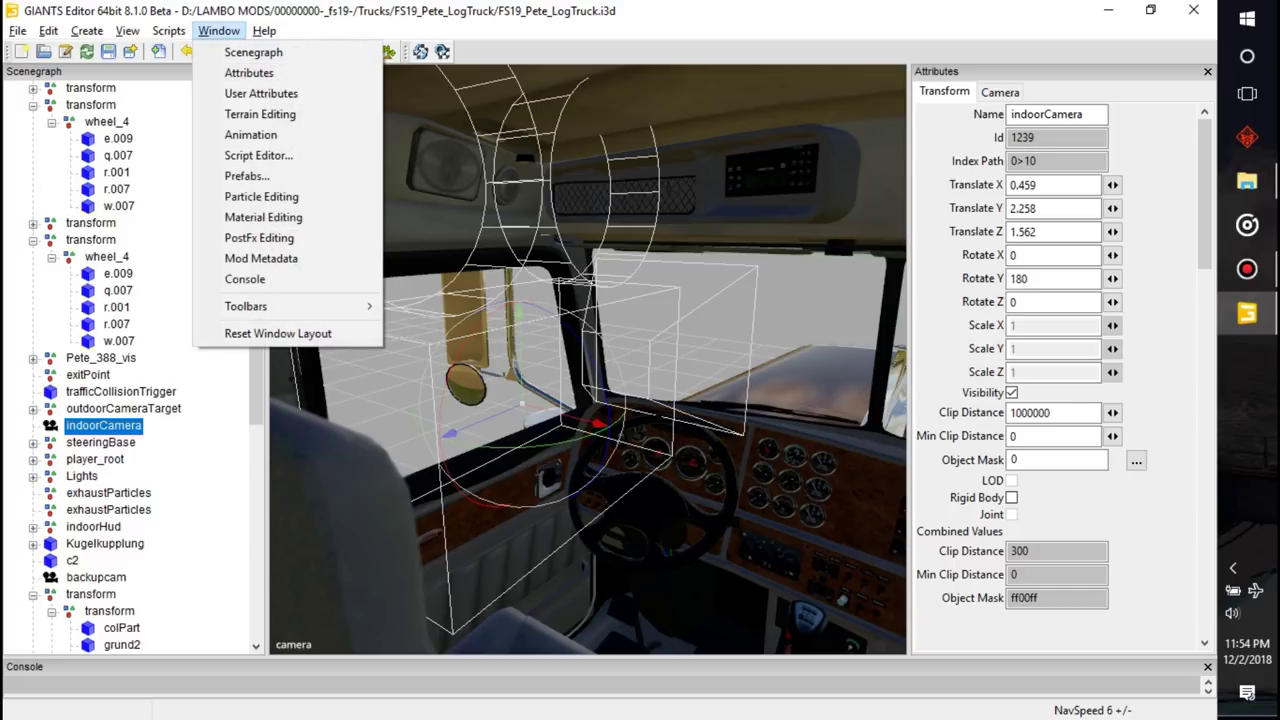
{"action": "left_click", "coordinate": [263, 217]}
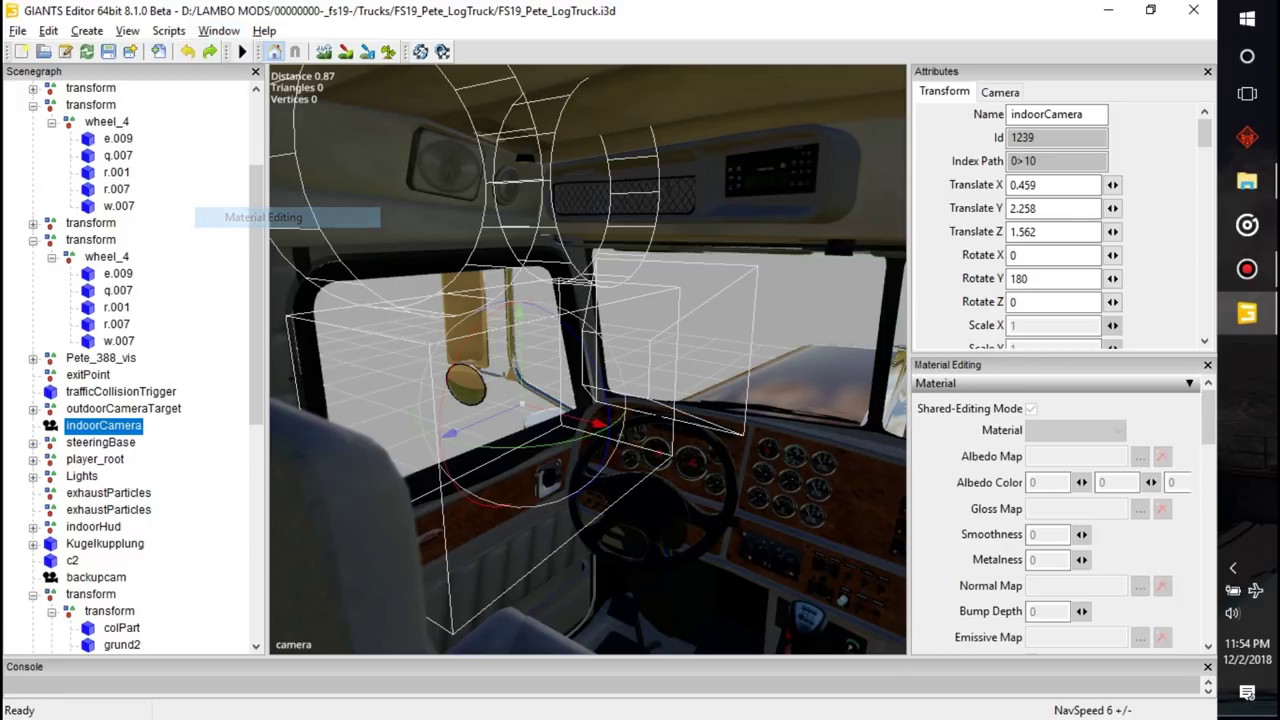
{"action": "left_click_drag", "start_coordinate": [1062, 357], "coordinate": [1062, 181]}
- Expand Pete_388_vis, select its Plane mesh, and show the custom shader settings of its material
{"action": "scroll", "coordinate": [136, 360], "scroll_direction": "up", "scroll_amount": 3}
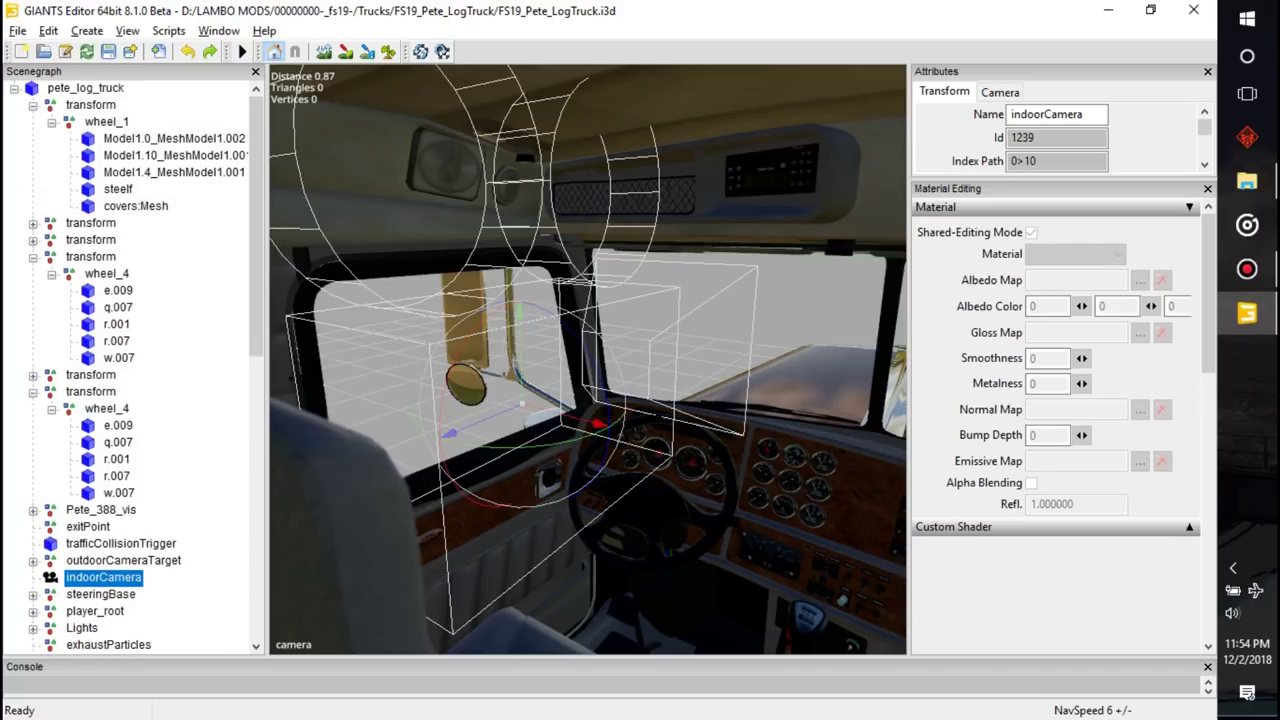
{"action": "left_click", "coordinate": [33, 510]}
{"action": "left_click", "coordinate": [99, 527]}
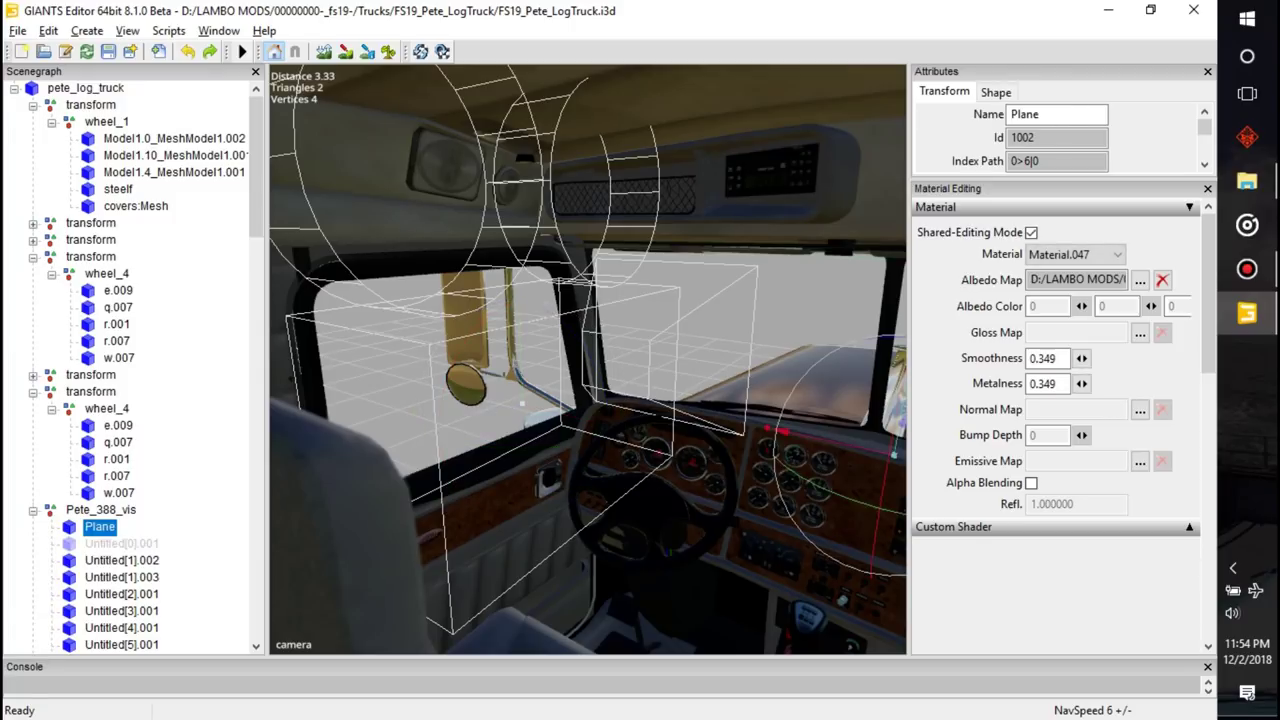
{"action": "scroll", "coordinate": [130, 500], "scroll_direction": "down", "scroll_amount": 1}
{"action": "left_click", "coordinate": [1189, 527]}
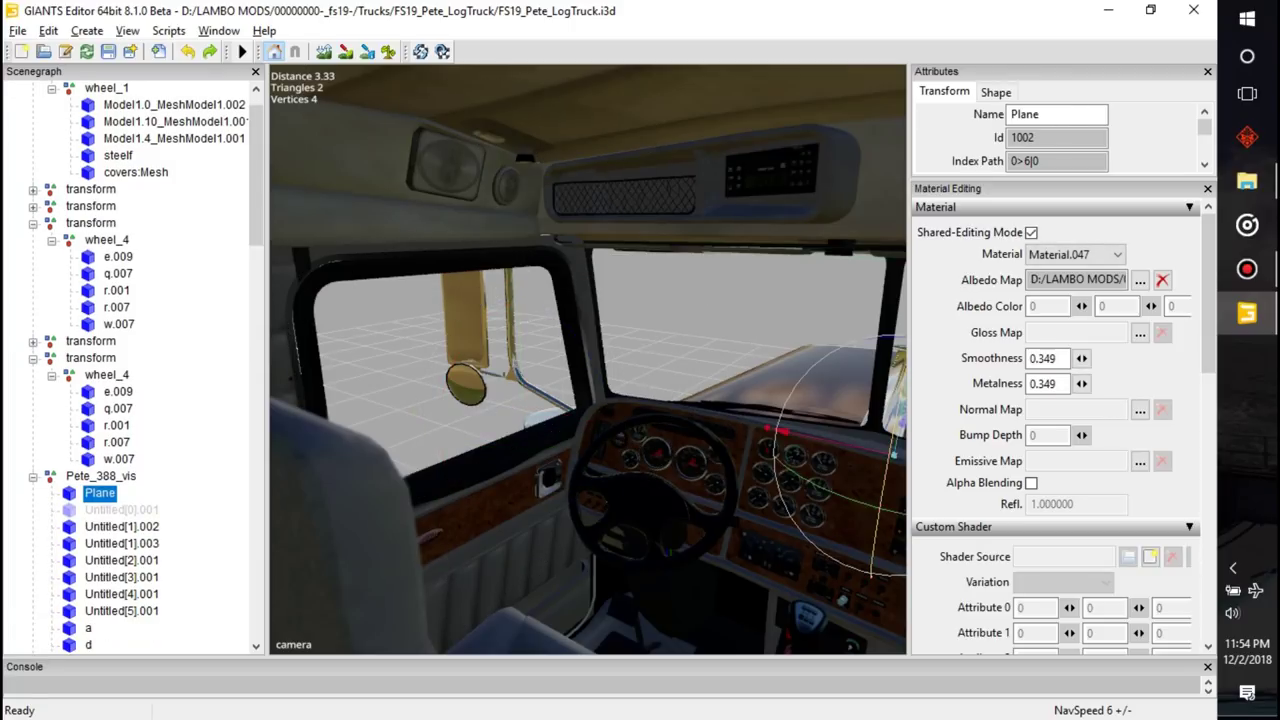
- Select the truck body mesh vvv from outside the cab and inspect its material choice
{"action": "left_click_drag", "start_coordinate": [640, 400], "coordinate": [480, 380], "text": "alt"}
{"action": "scroll", "coordinate": [588, 360], "scroll_direction": "down", "scroll_amount": 4}
{"action": "scroll", "coordinate": [530, 355], "scroll_direction": "up", "scroll_amount": 4}
{"action": "left_click_drag", "start_coordinate": [588, 360], "coordinate": [560, 300], "text": "alt"}
{"action": "scroll", "coordinate": [588, 360], "scroll_direction": "up", "scroll_amount": 4}
{"action": "left_click_drag", "start_coordinate": [588, 360], "coordinate": [720, 360], "text": "alt"}
{"action": "left_click", "coordinate": [588, 380]}
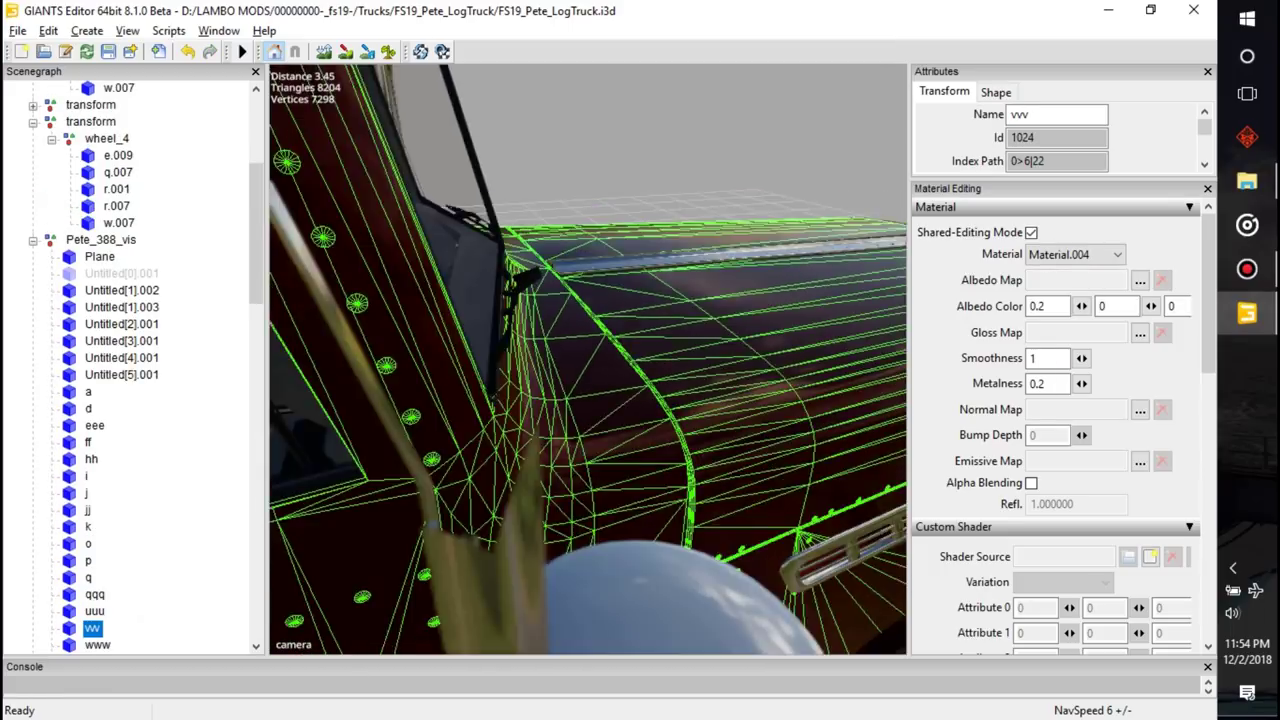
{"action": "scroll", "coordinate": [588, 360], "scroll_direction": "down", "scroll_amount": 5}
{"action": "left_click", "coordinate": [1077, 255]}
{"action": "left_click", "coordinate": [1060, 284]}
- Select the log bunk mesh grund2 and examine it with its material settings
{"action": "left_click_drag", "start_coordinate": [500, 370], "coordinate": [775, 410], "text": "alt"}
{"action": "scroll", "coordinate": [588, 360], "scroll_direction": "up", "scroll_amount": 3}
{"action": "left_click_drag", "start_coordinate": [560, 370], "coordinate": [590, 340], "text": "alt"}
{"action": "scroll", "coordinate": [588, 360], "scroll_direction": "up", "scroll_amount": 3}
{"action": "left_click", "coordinate": [515, 370]}
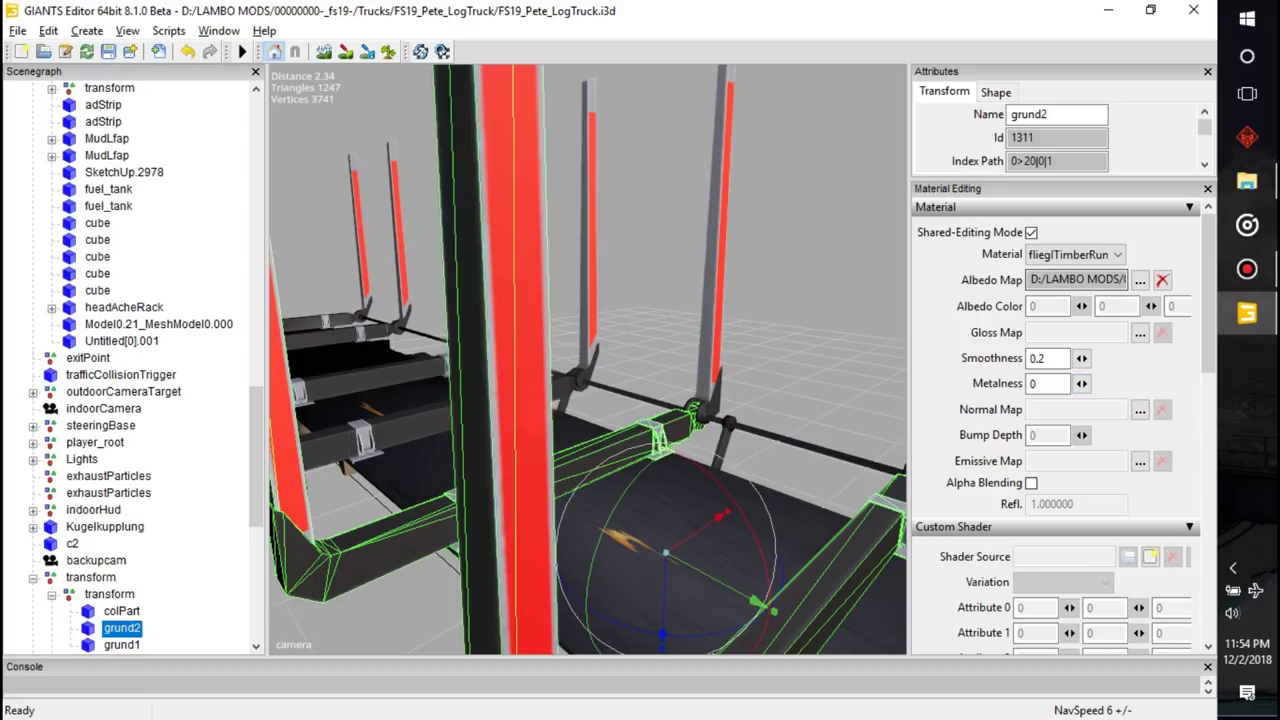
{"action": "left_click_drag", "start_coordinate": [640, 380], "coordinate": [664, 405], "text": "alt"}
{"action": "left_click_drag", "start_coordinate": [588, 360], "coordinate": [650, 432], "text": "alt"}
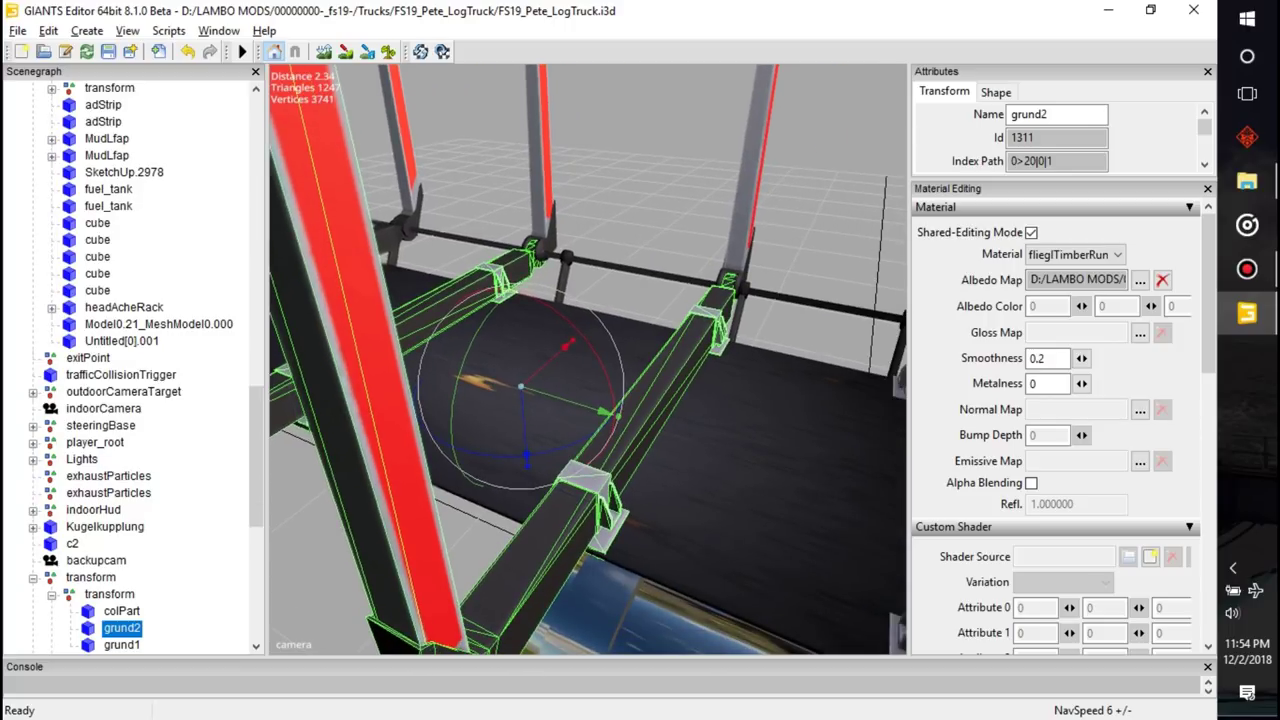
- View the albedo texture of grund2's material, close the texture viewer, and compare it with the bunks on the truck
{"action": "left_click", "coordinate": [1140, 281]}
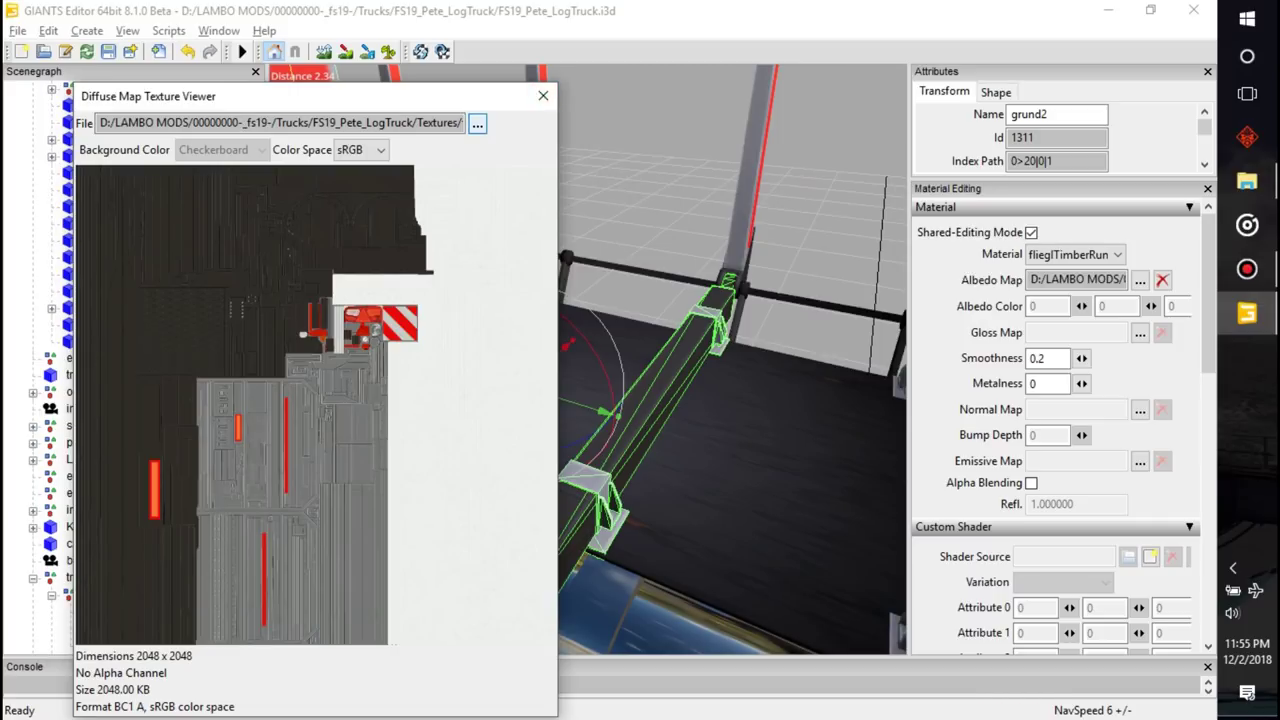
{"action": "left_click", "coordinate": [543, 96]}
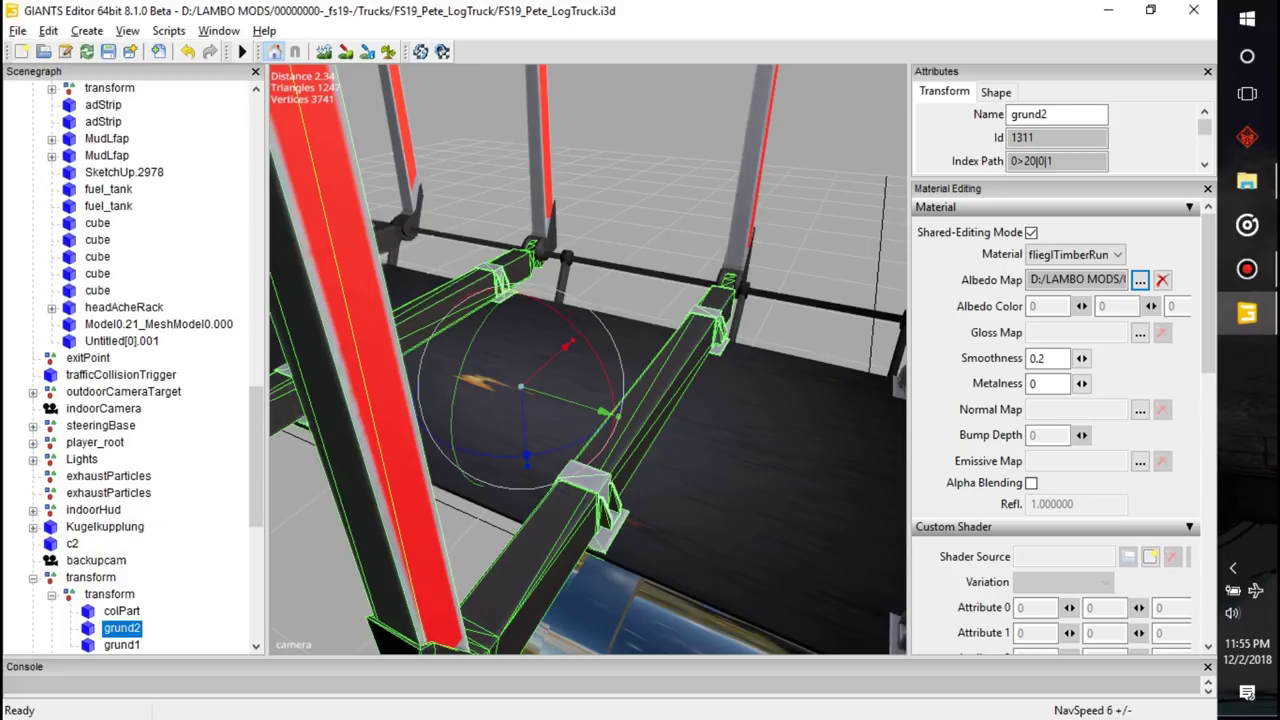
{"action": "left_click_drag", "start_coordinate": [590, 380], "coordinate": [780, 440], "text": "alt"}
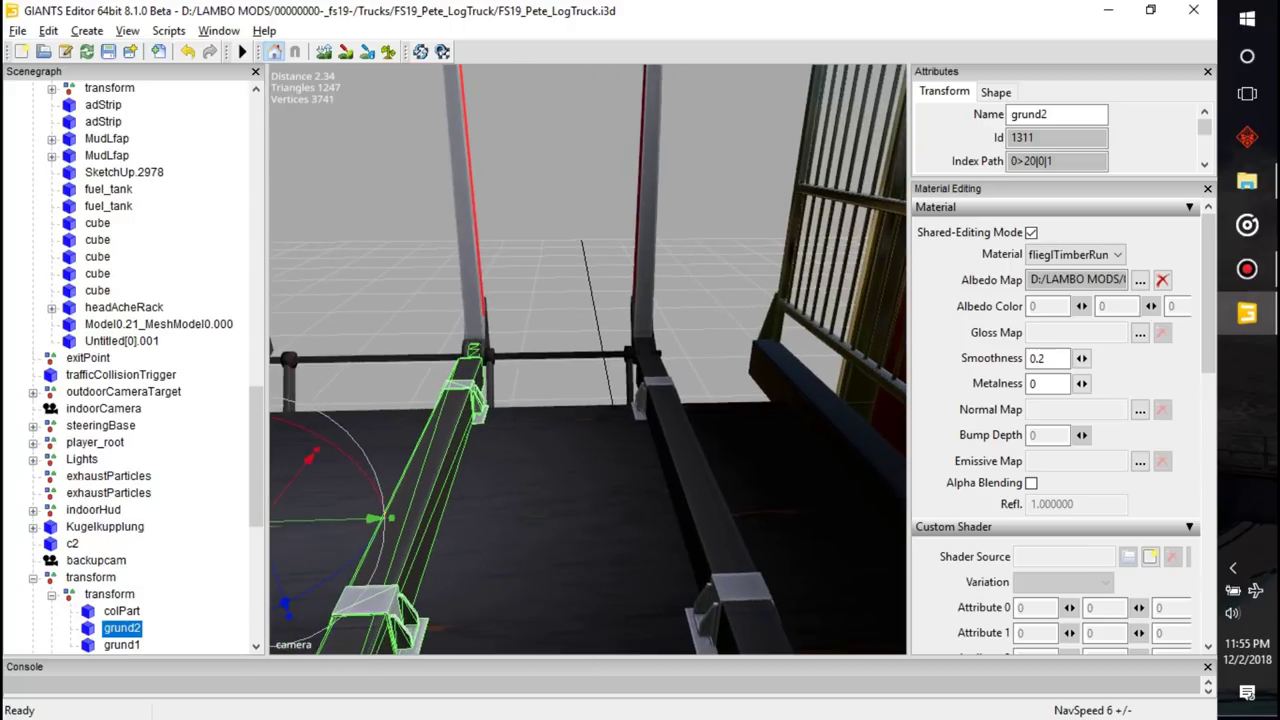
{"action": "left_click_drag", "start_coordinate": [700, 430], "coordinate": [436, 539], "text": "alt"}
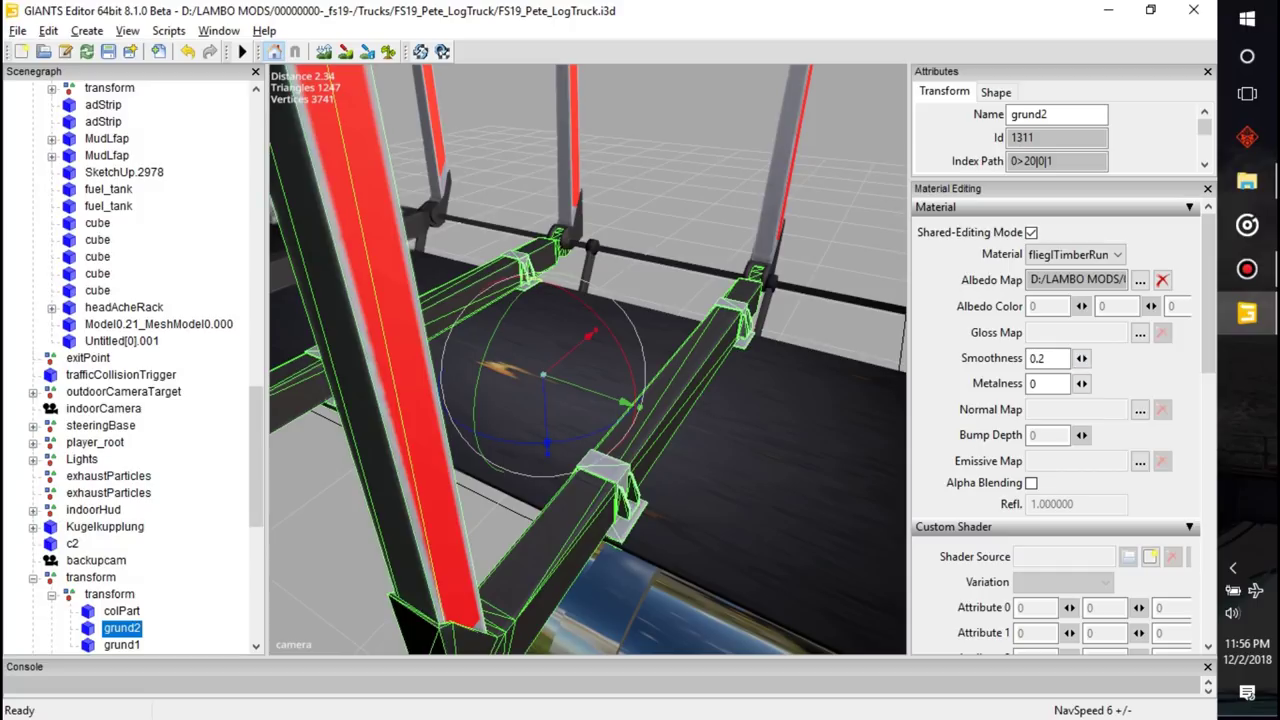
- Select the fuel_tank mesh beneath the log bed and inspect its material settings
{"action": "left_click_drag", "start_coordinate": [600, 393], "coordinate": [775, 465], "text": "alt"}
{"action": "scroll", "coordinate": [588, 360], "scroll_direction": "up", "scroll_amount": 5}
{"action": "left_click", "coordinate": [588, 360]}
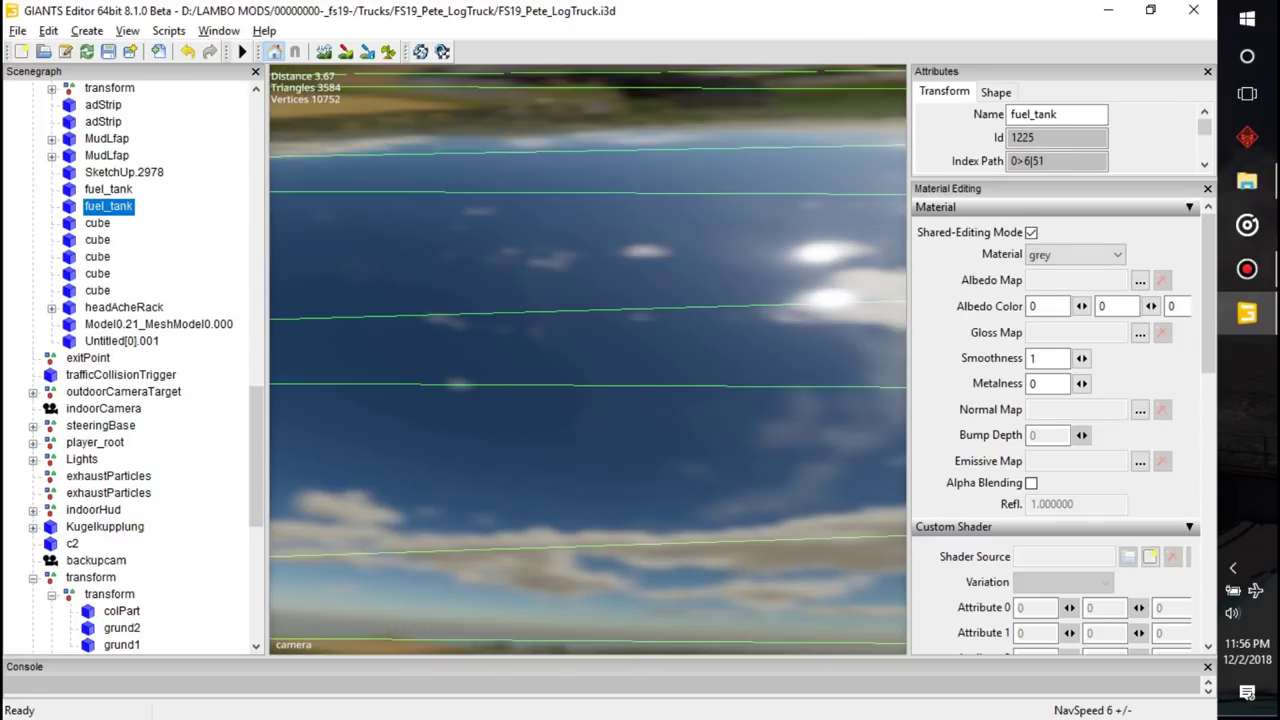
{"action": "left_click_drag", "start_coordinate": [588, 360], "coordinate": [548, 376], "text": "alt"}
{"action": "scroll", "coordinate": [560, 372], "scroll_direction": "down", "scroll_amount": 5}
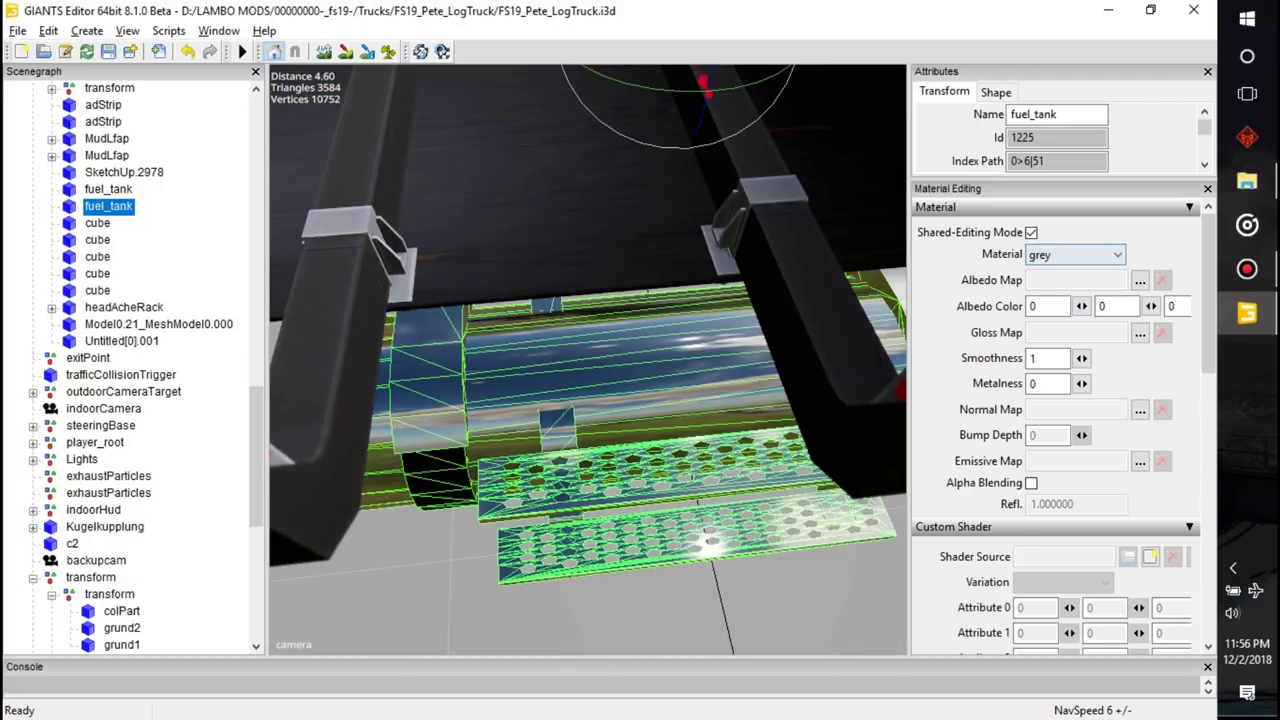
- Switch through the fuel_tank mesh's __Chipboard_6 material slots and compare their settings with the grey material
{"action": "left_click", "coordinate": [1076, 255]}
{"action": "left_click", "coordinate": [1072, 286]}
{"action": "left_click", "coordinate": [1076, 255]}
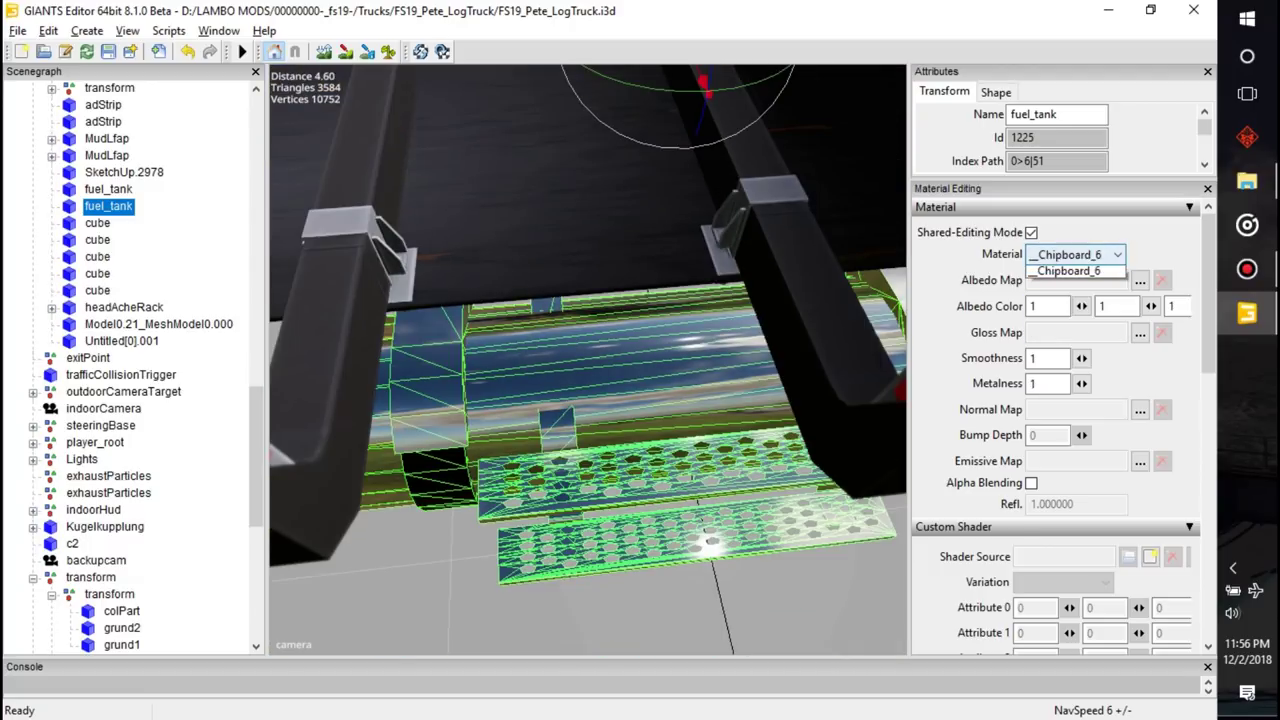
{"action": "left_click", "coordinate": [1080, 301]}
{"action": "left_click", "coordinate": [1078, 255]}
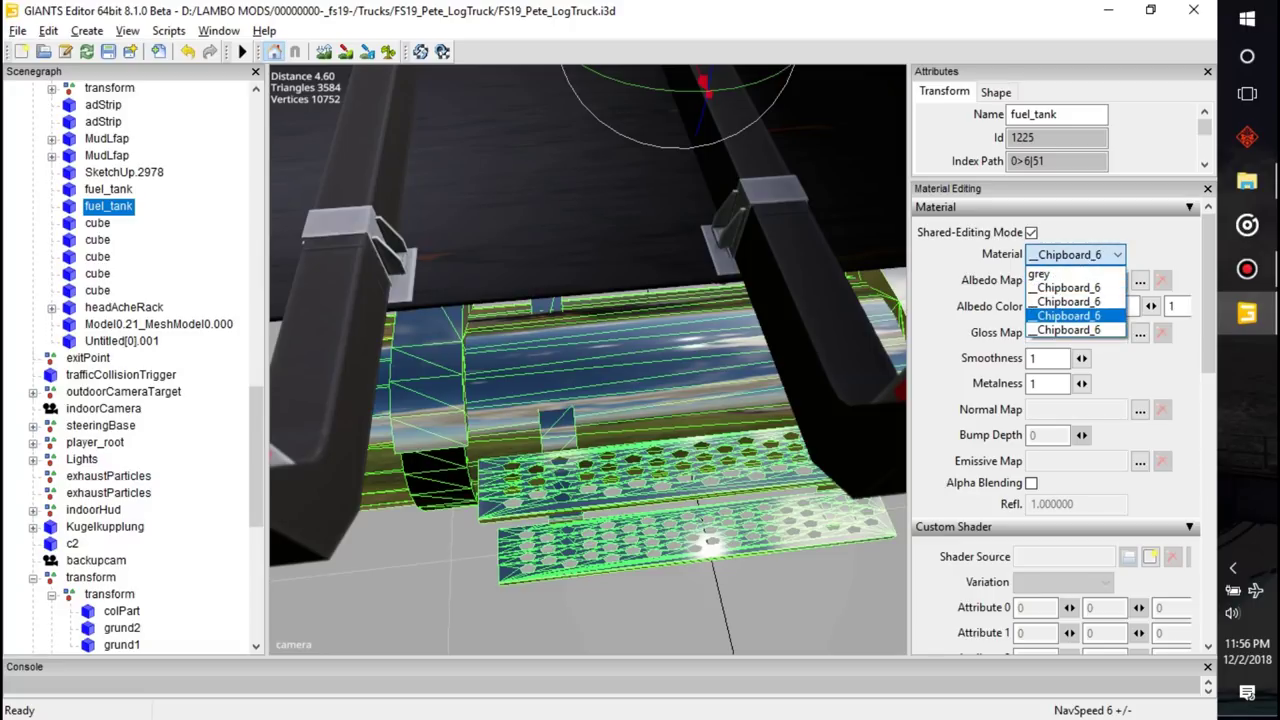
{"action": "left_click", "coordinate": [1076, 316]}
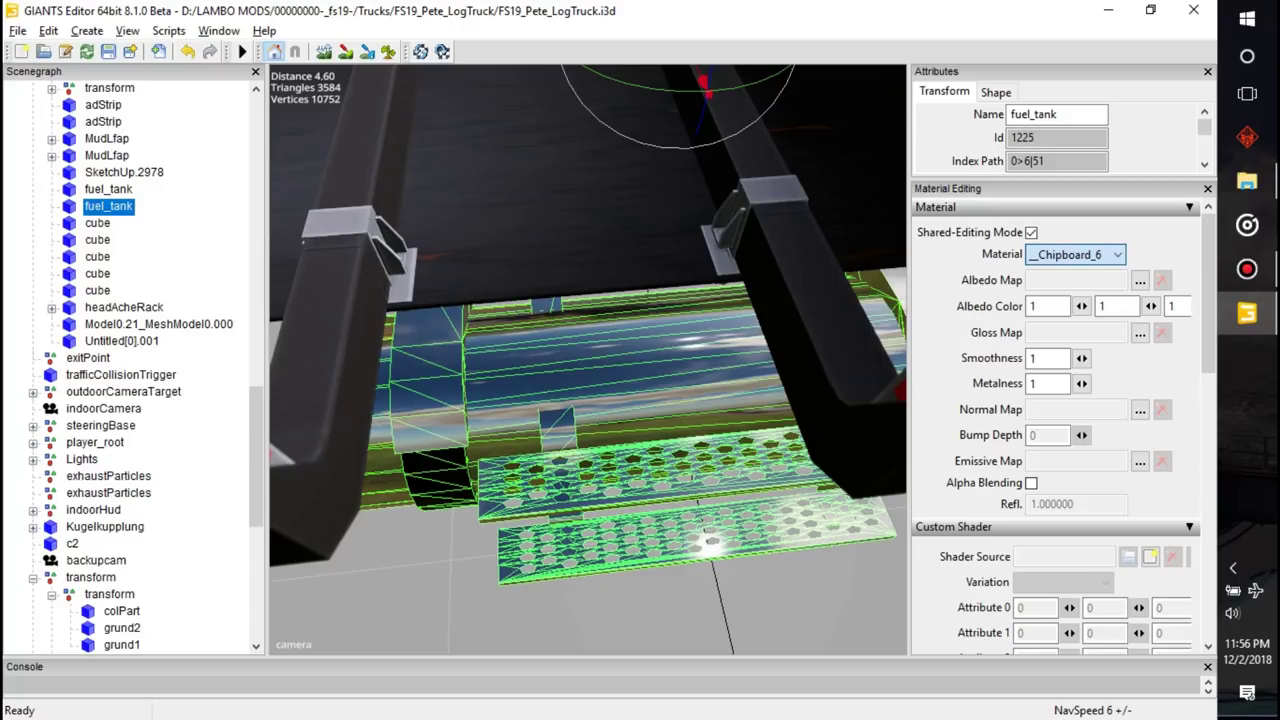
{"action": "left_click", "coordinate": [1078, 255]}
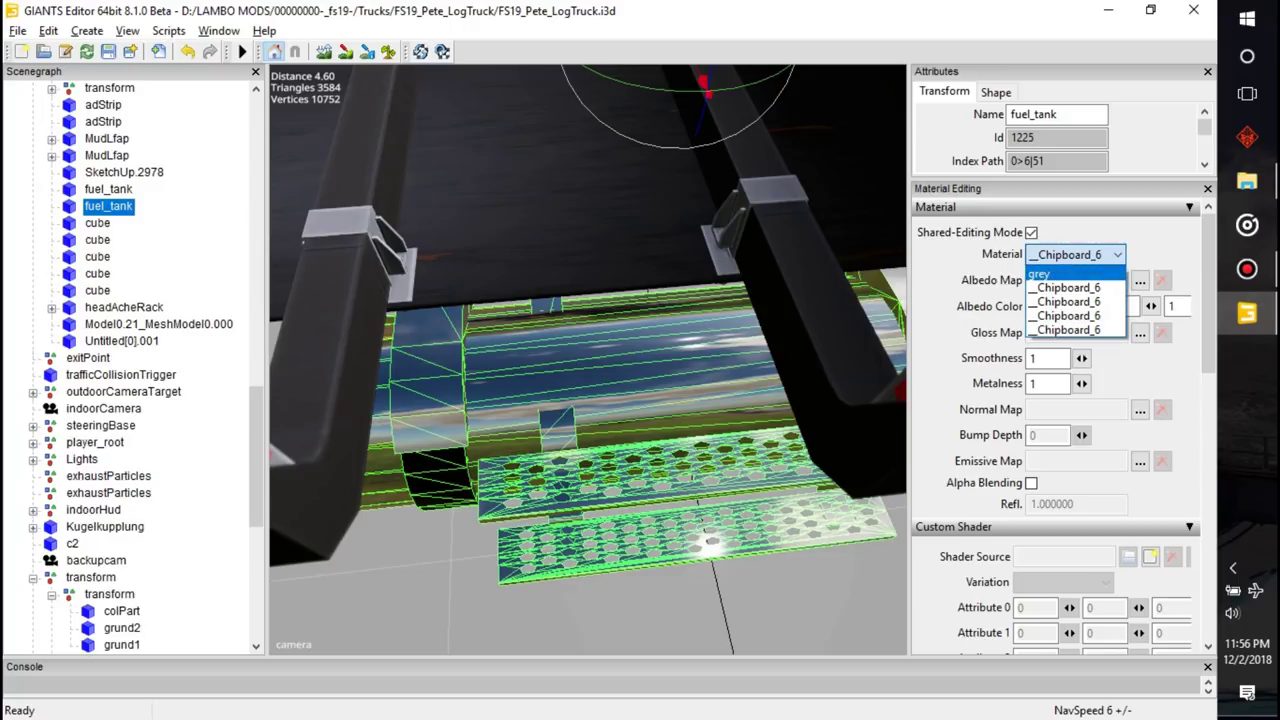
- Choose the fuel_tank mesh's grey material and set its metalness to 1
{"action": "left_click", "coordinate": [1068, 274]}
{"action": "left_click", "coordinate": [1050, 358]}
{"action": "double_click", "coordinate": [1040, 358]}
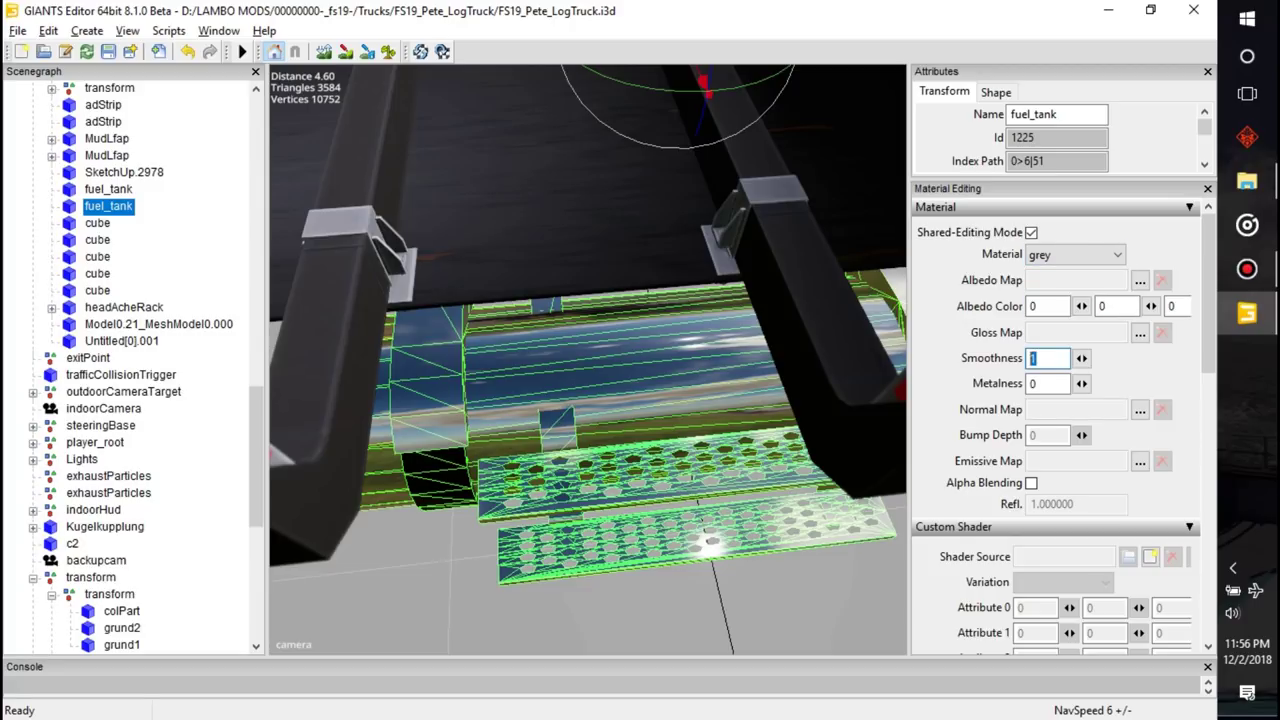
{"action": "key", "text": "Tab"}
{"action": "type", "text": "1"}
- Select the chrome mirror mesh i beside the cab and bring the nearby air cleaner into view
{"action": "left_click_drag", "start_coordinate": [560, 420], "coordinate": [770, 290], "text": "alt"}
{"action": "scroll", "coordinate": [588, 360], "scroll_direction": "up", "scroll_amount": 8}
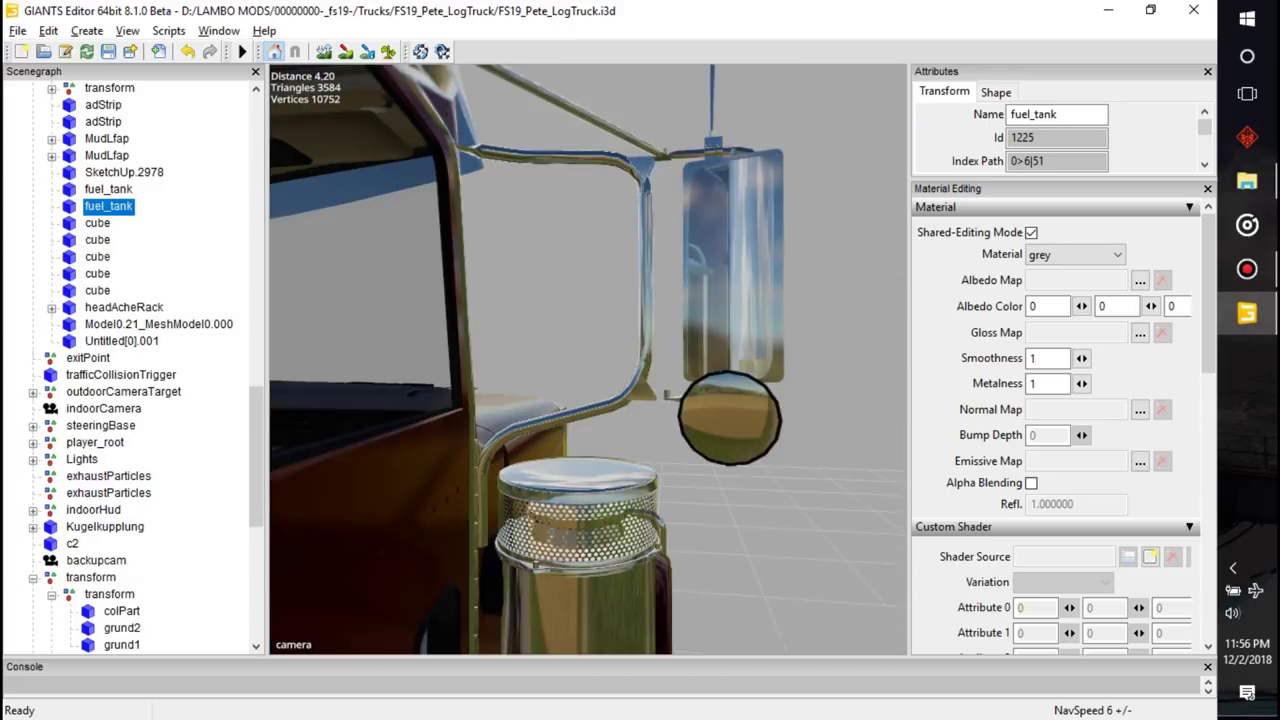
{"action": "scroll", "coordinate": [588, 360], "scroll_direction": "up", "scroll_amount": 3}
{"action": "left_click", "coordinate": [480, 140]}
{"action": "left_click_drag", "start_coordinate": [480, 140], "coordinate": [446, 136], "text": "alt"}
{"action": "scroll", "coordinate": [588, 360], "scroll_direction": "down", "scroll_amount": 3}
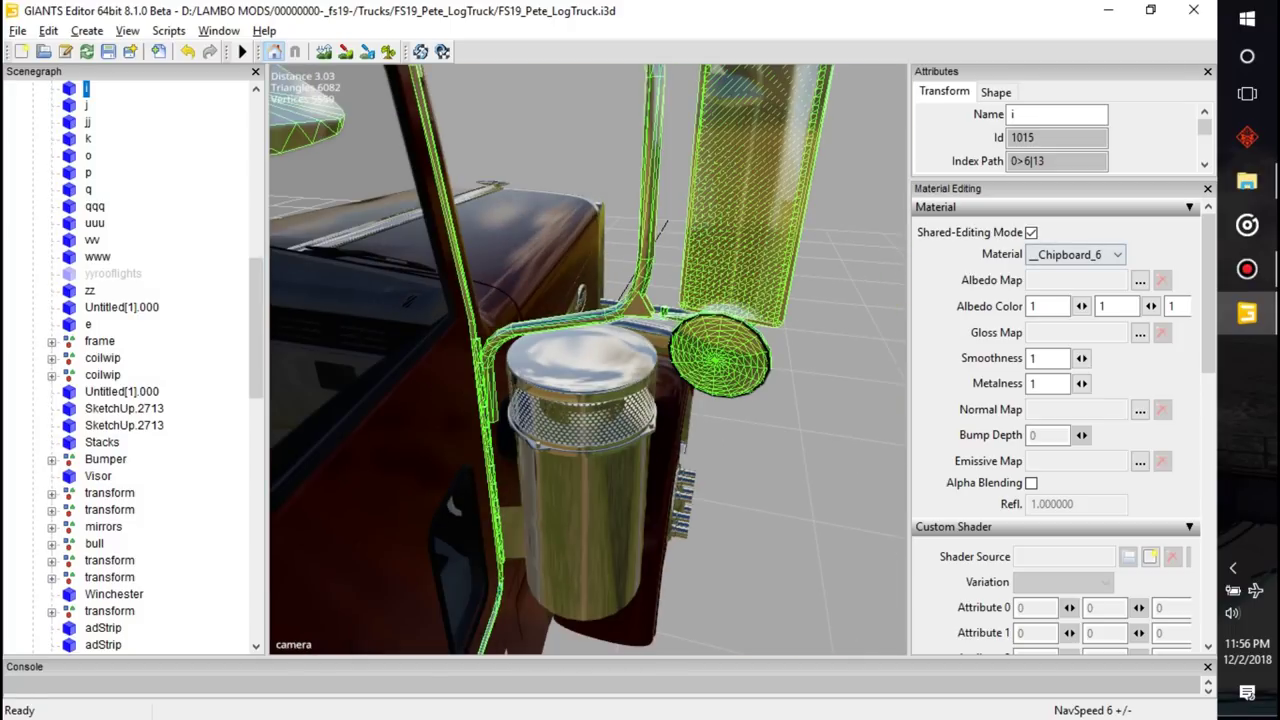
- Try a smoothness of 0 on the mirror mesh's __Chipboard_6 material and restore it to 1
{"action": "left_click", "coordinate": [1045, 306]}
{"action": "double_click", "coordinate": [1043, 306]}
{"action": "double_click", "coordinate": [1034, 358]}
{"action": "type", "text": "0"}
{"action": "key", "text": "Return"}
{"action": "double_click", "coordinate": [1034, 358]}
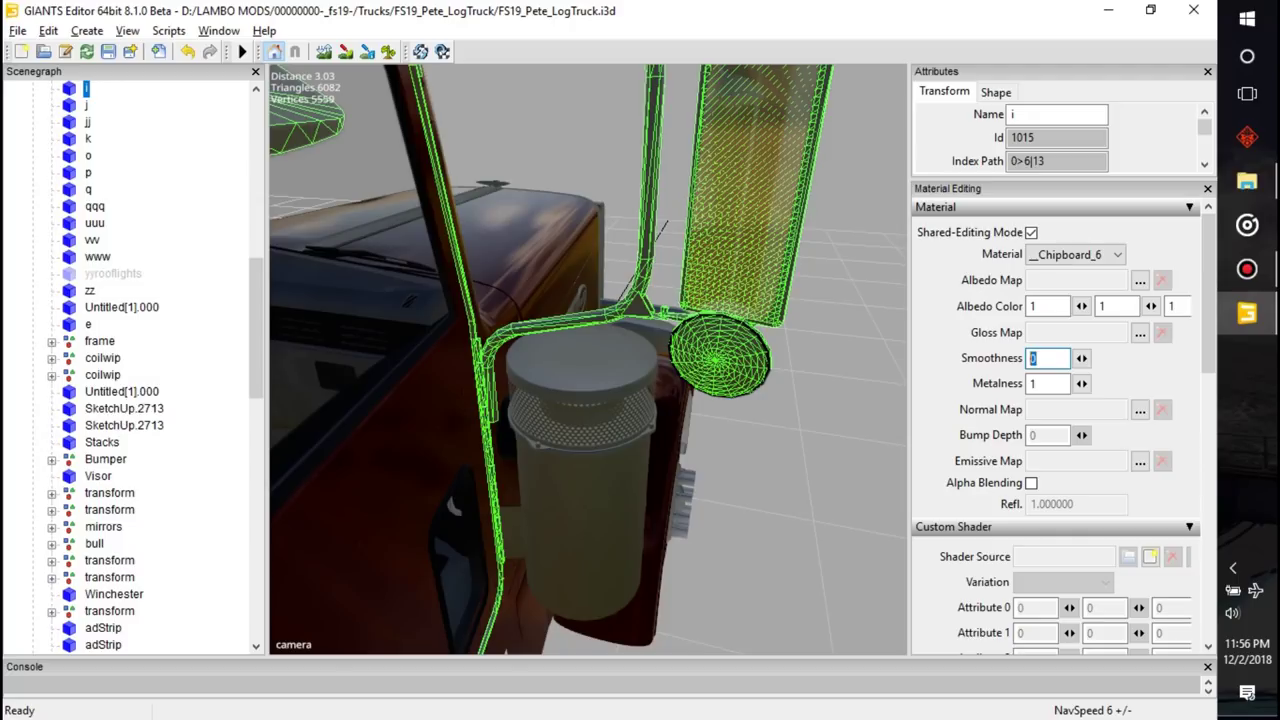
{"action": "type", "text": "1"}
{"action": "key", "text": "Return"}
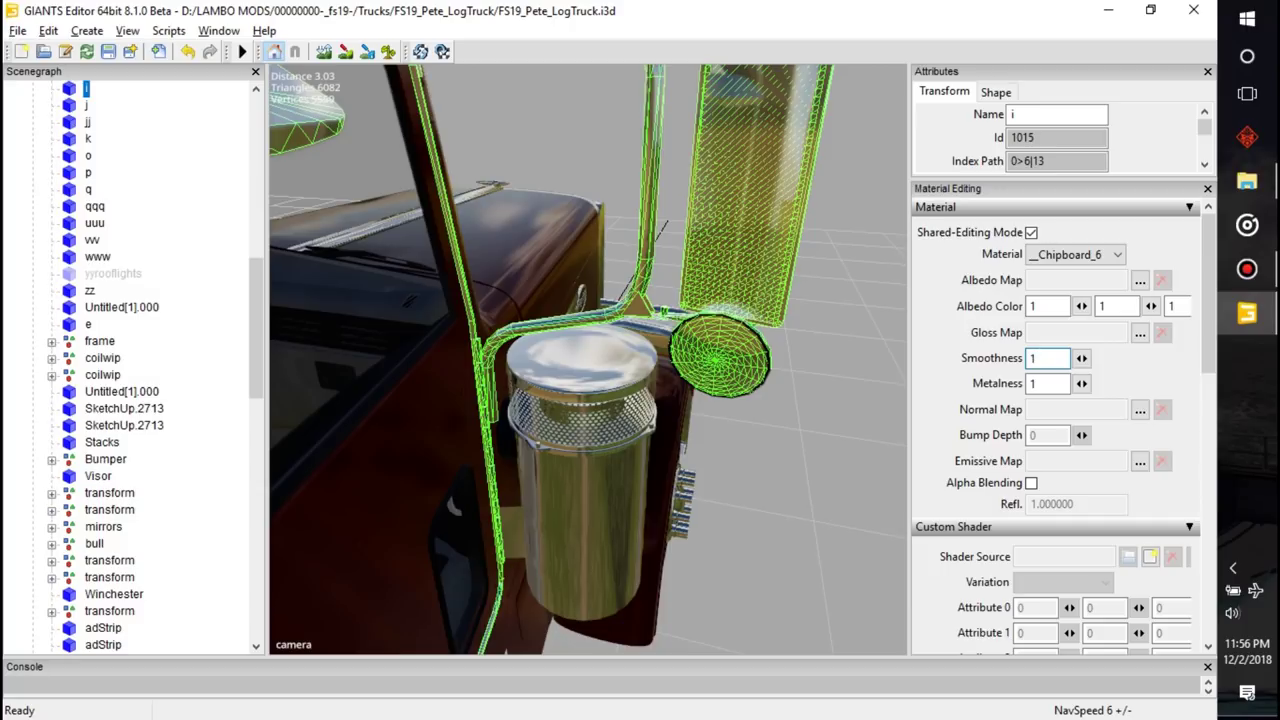
- Try smoothness values of 0 and .5 on the chrome material and return it to 1
{"action": "double_click", "coordinate": [1035, 358]}
{"action": "type", "text": "0"}
{"action": "key", "text": "Return"}
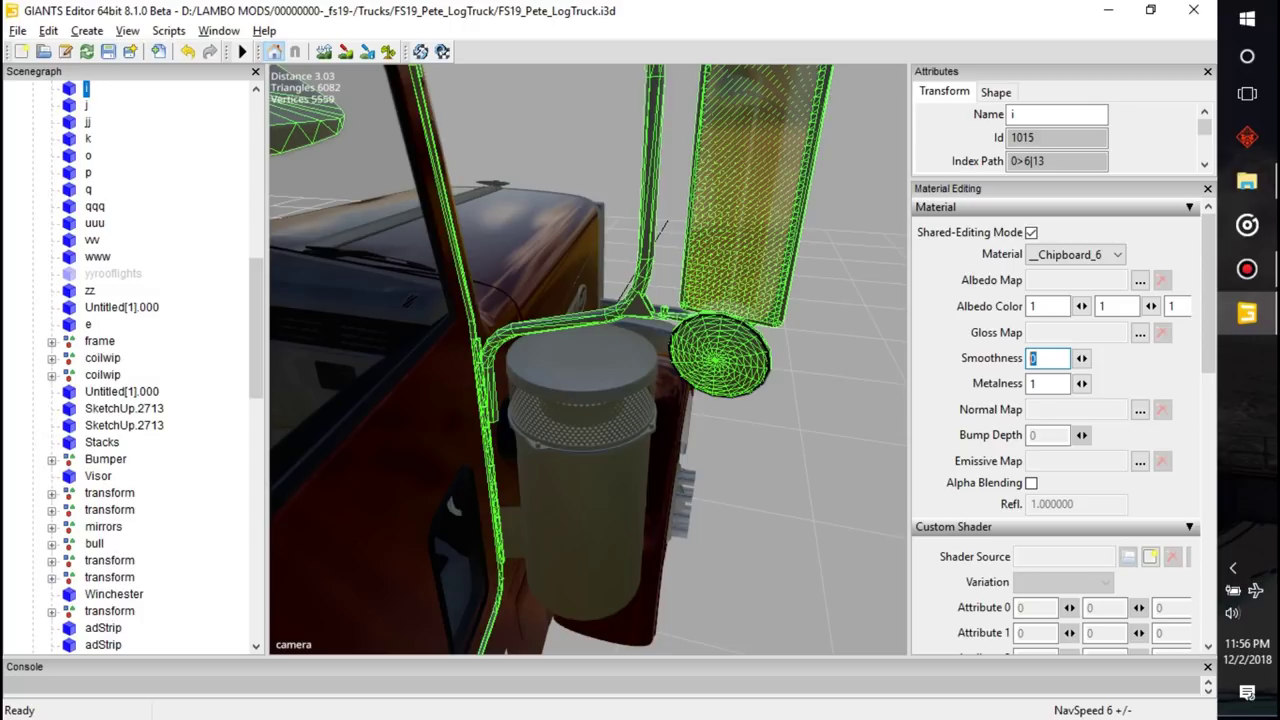
{"action": "type", "text": ".5"}
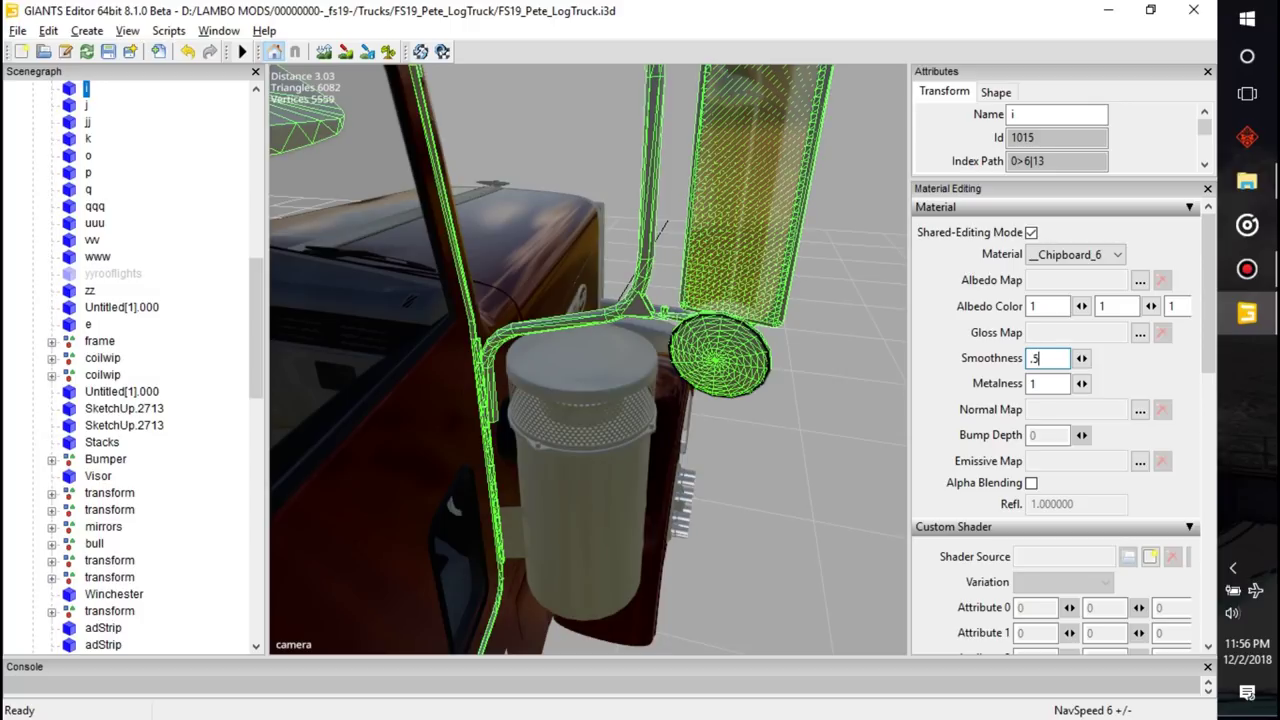
{"action": "key", "text": "ctrl+a"}
{"action": "type", "text": "1"}
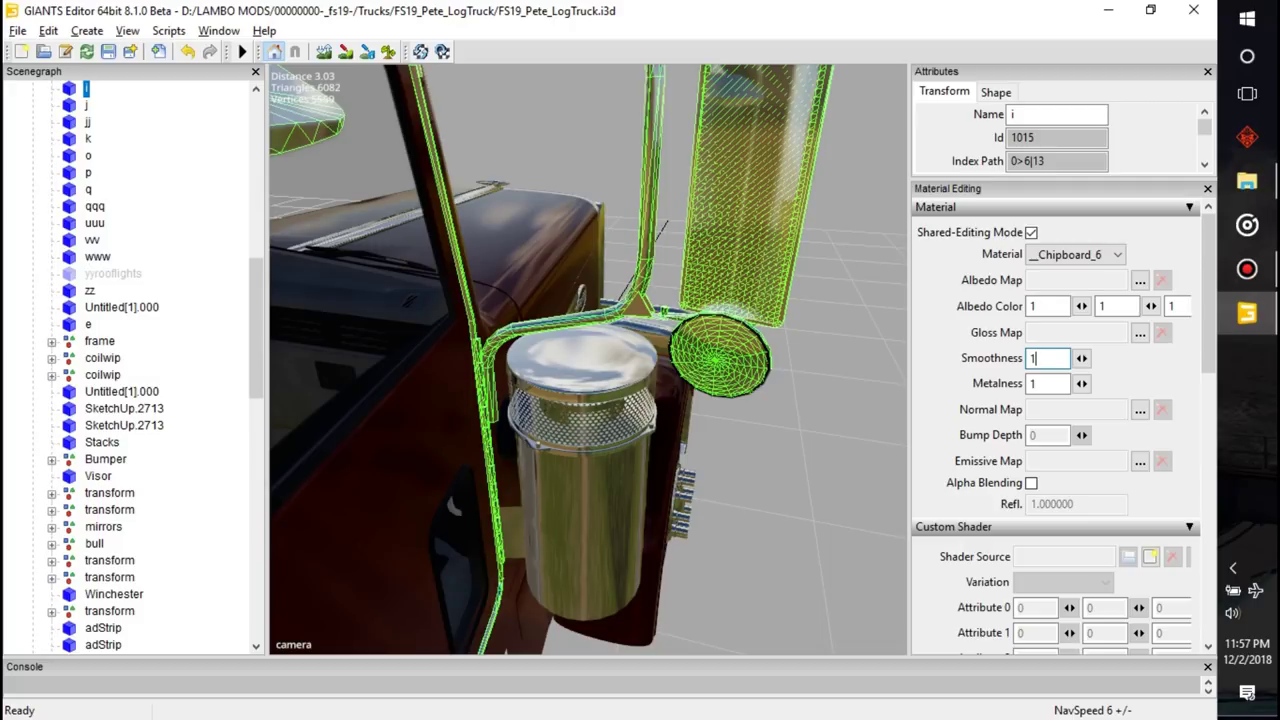
- Try metalness values of 0 and .5 on the chrome material and return it to 1
{"action": "double_click", "coordinate": [1034, 384]}
{"action": "type", "text": "0"}
{"action": "double_click", "coordinate": [1034, 384]}
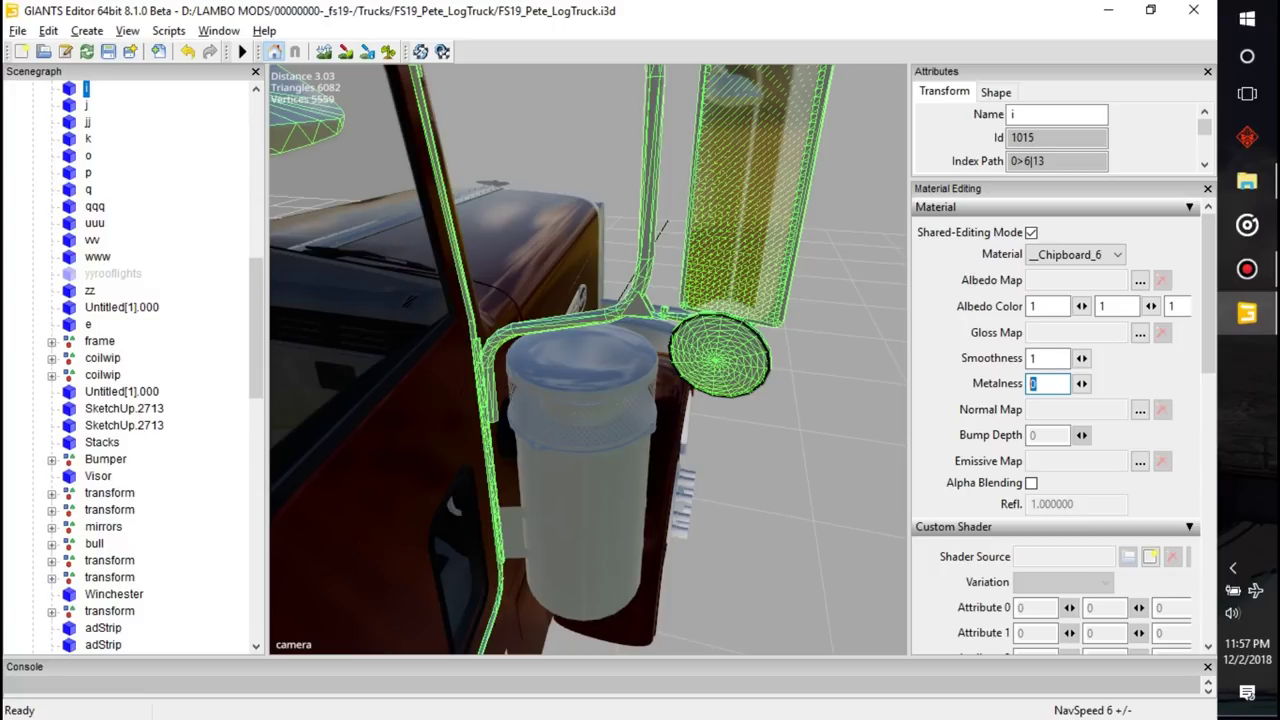
{"action": "type", "text": ".5"}
{"action": "key", "text": "ctrl+a"}
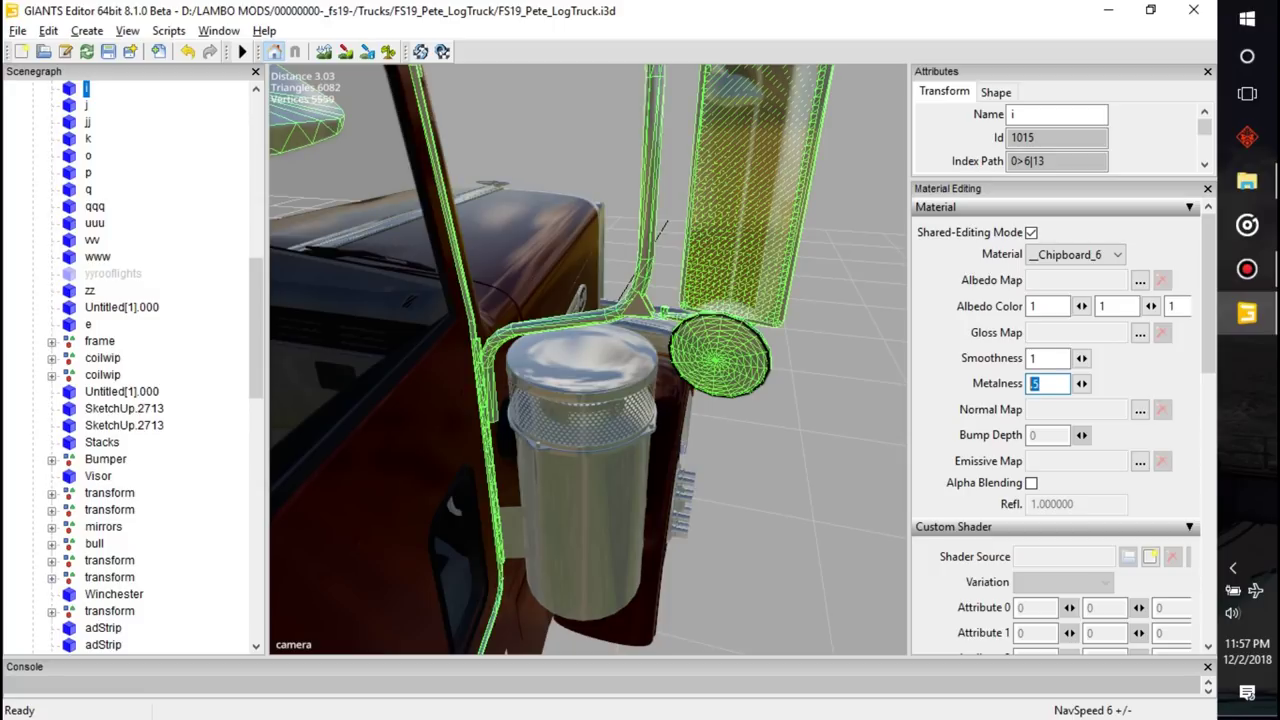
{"action": "type", "text": "1"}
- Select the rear wheel's tire mesh r.007 behind the log bed to inspect its material settings
{"action": "left_click_drag", "start_coordinate": [560, 360], "coordinate": [905, 352], "text": "alt"}
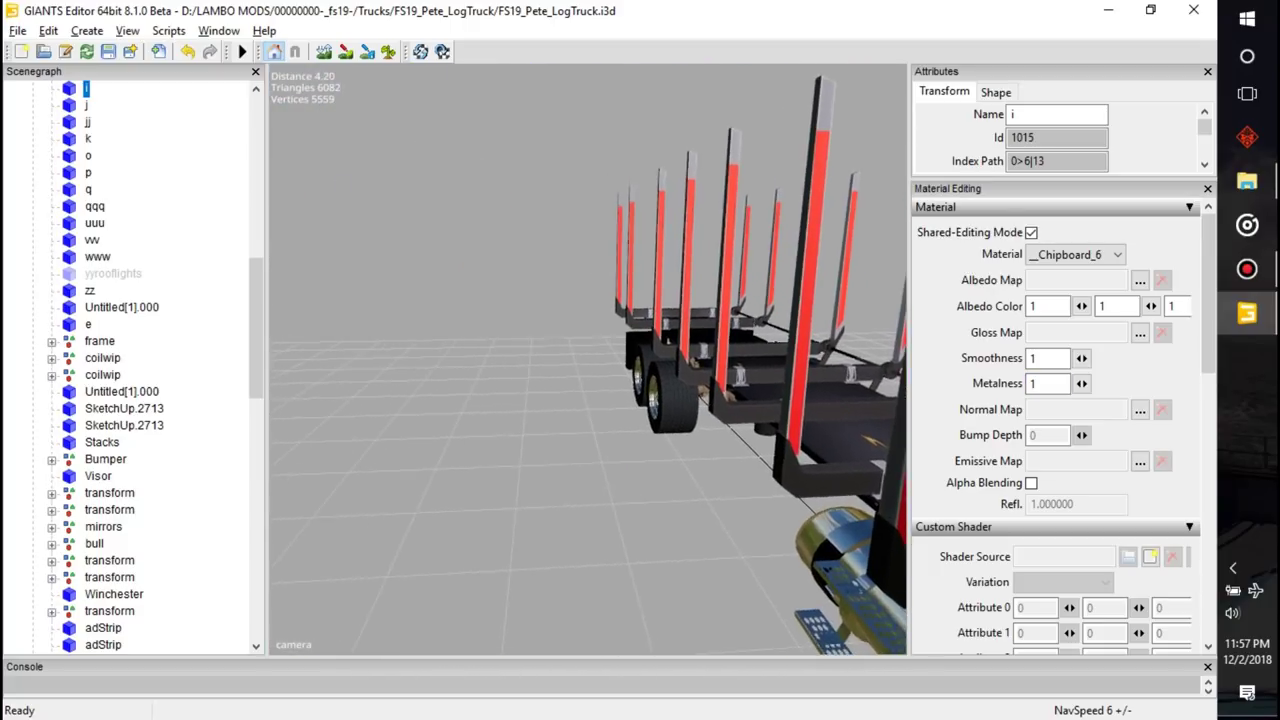
{"action": "scroll", "coordinate": [640, 380], "scroll_direction": "up", "scroll_amount": 8}
{"action": "left_click", "coordinate": [650, 400]}
{"action": "left_click_drag", "start_coordinate": [670, 350], "coordinate": [590, 460], "text": "alt"}
{"action": "scroll", "coordinate": [588, 360], "scroll_direction": "up", "scroll_amount": 8}
{"action": "left_click", "coordinate": [600, 430]}
{"action": "left_click", "coordinate": [560, 220]}
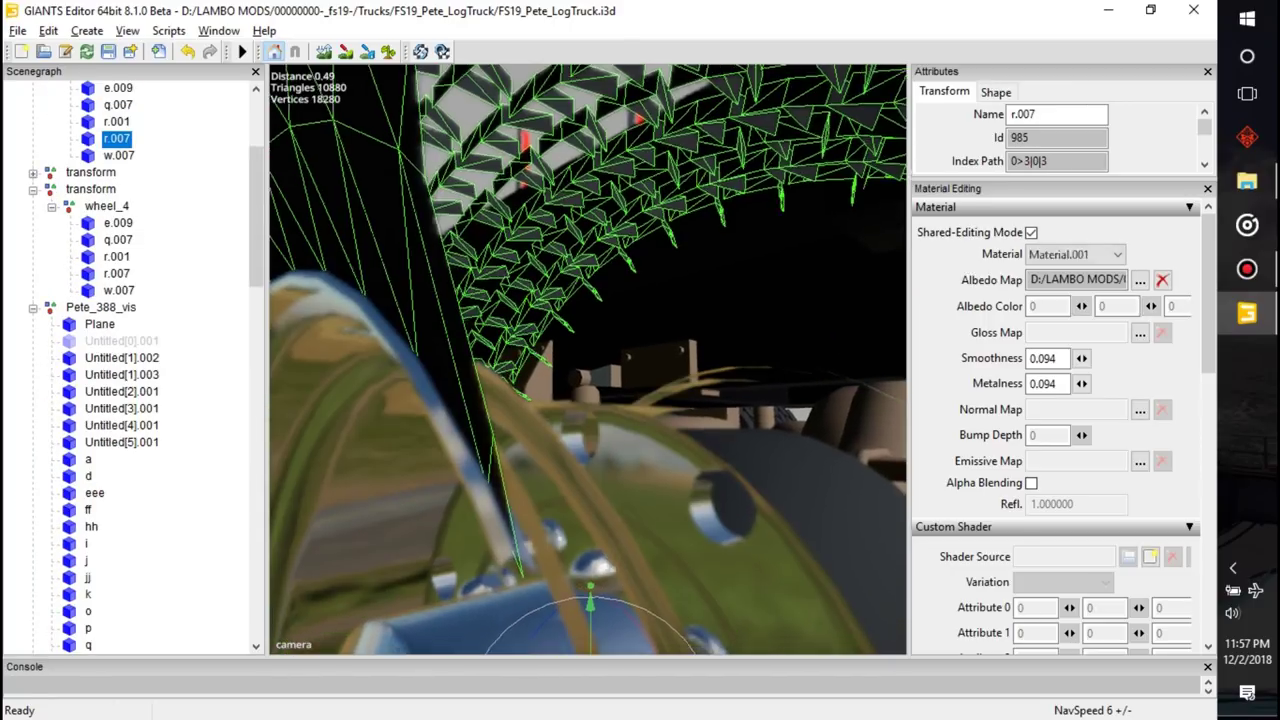
- View the albedo texture of the tire's Material.001 and close the texture viewer
{"action": "left_click_drag", "start_coordinate": [560, 220], "coordinate": [568, 200], "text": "alt"}
{"action": "scroll", "coordinate": [588, 300], "scroll_direction": "down", "scroll_amount": 8}
{"action": "left_click_drag", "start_coordinate": [588, 300], "coordinate": [540, 280], "text": "alt"}
{"action": "left_click", "coordinate": [1077, 280]}
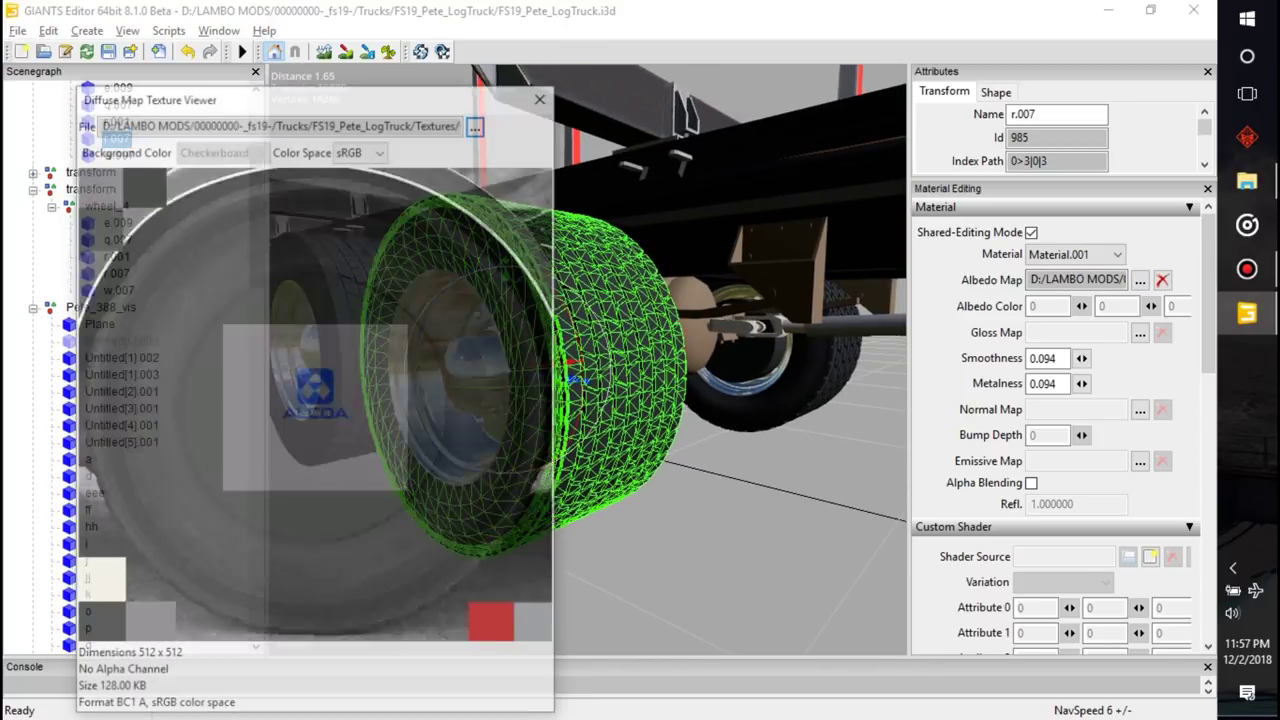
{"action": "left_click", "coordinate": [542, 96]}
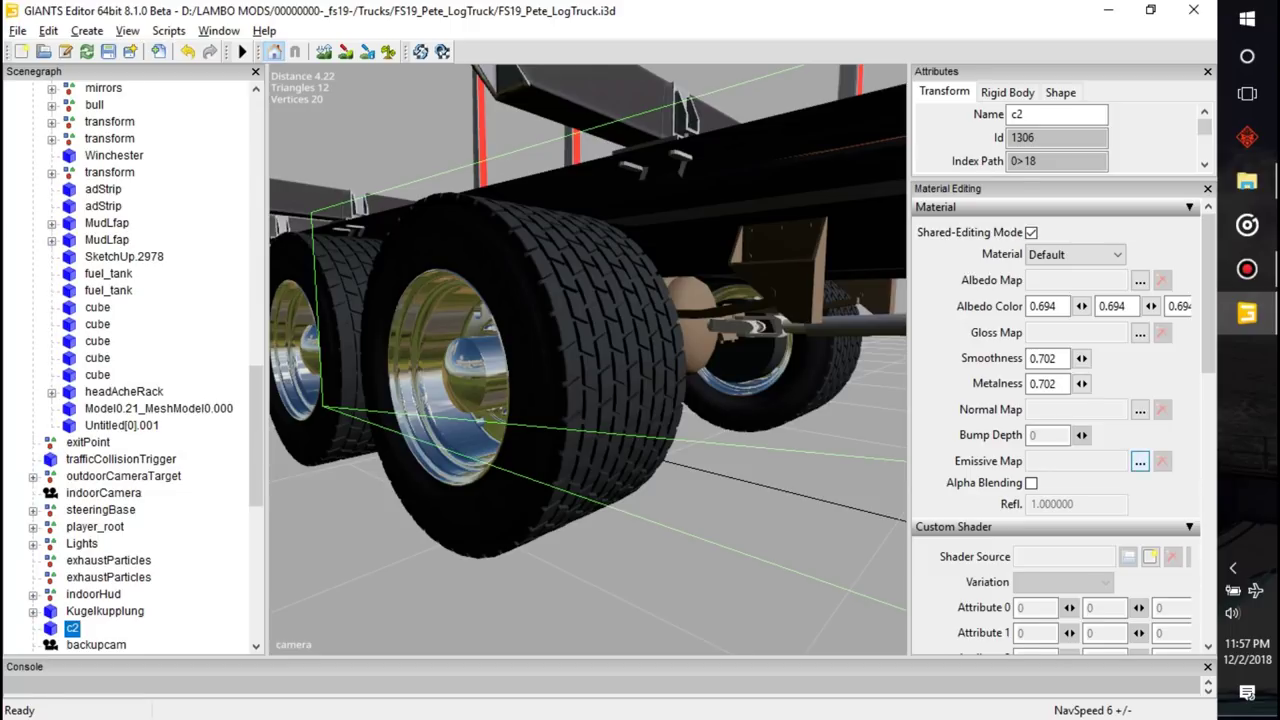
- Browse the shader files in data/fs17support/shaders for c2's custom shader and close the file selection without choosing one
{"action": "scroll", "coordinate": [1140, 461], "scroll_direction": "down", "scroll_amount": 1}
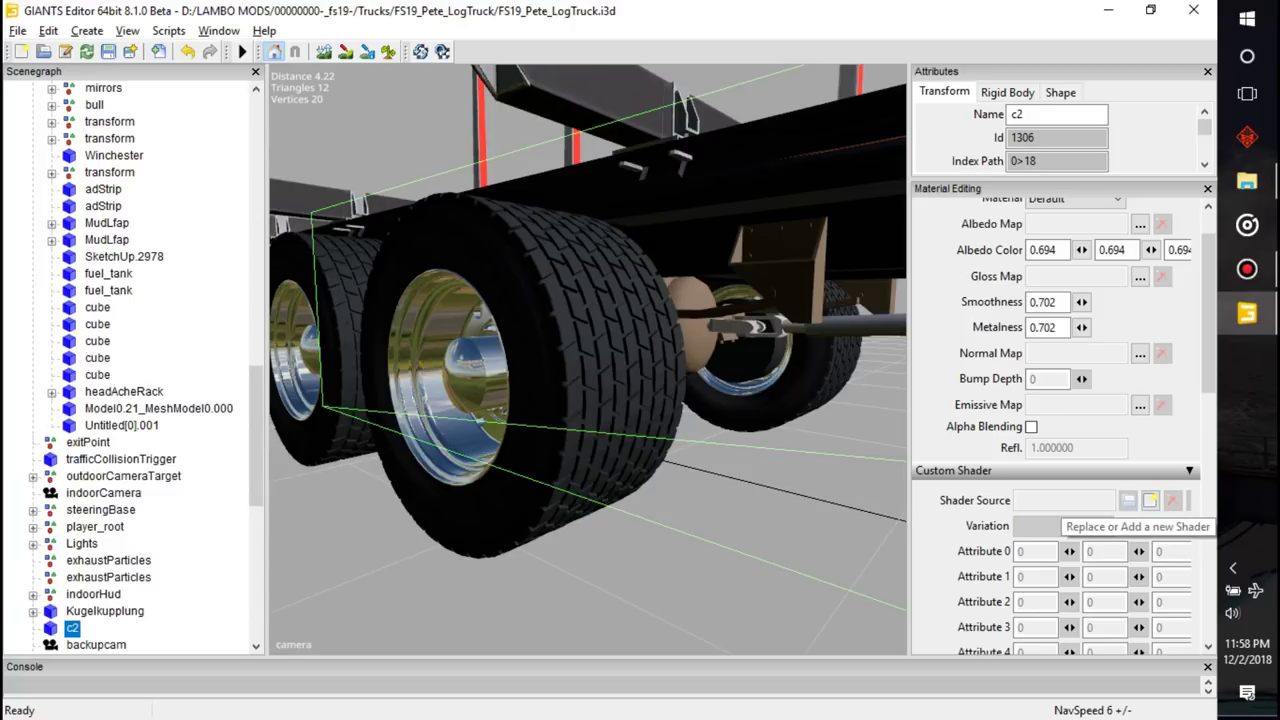
{"action": "left_click", "coordinate": [1150, 500]}
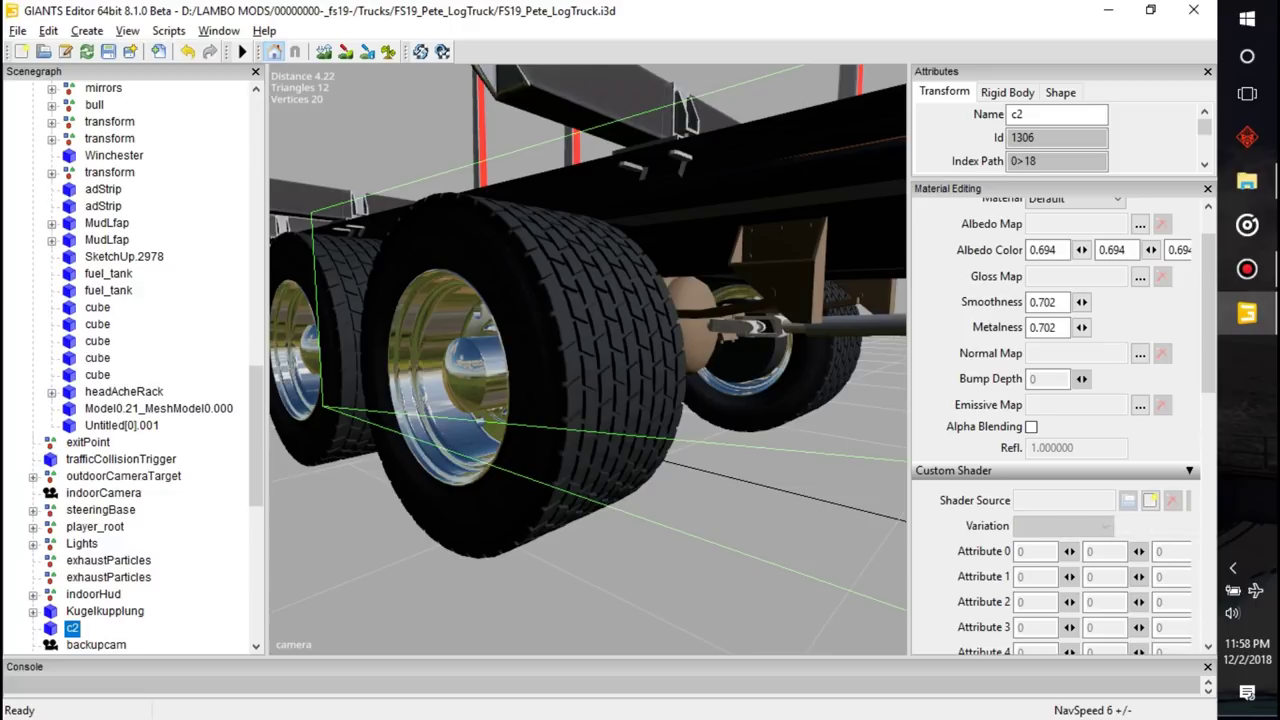
{"action": "left_click", "coordinate": [1150, 500]}
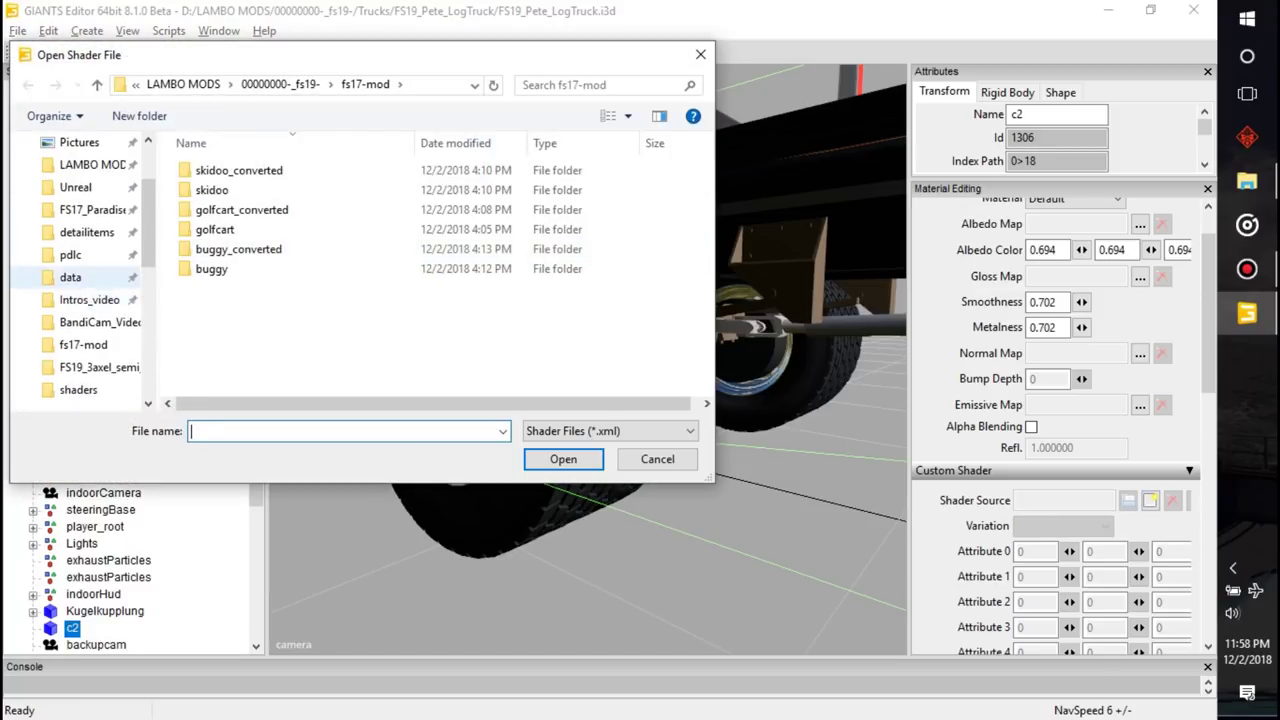
{"action": "left_click", "coordinate": [72, 278]}
{"action": "double_click", "coordinate": [230, 229]}
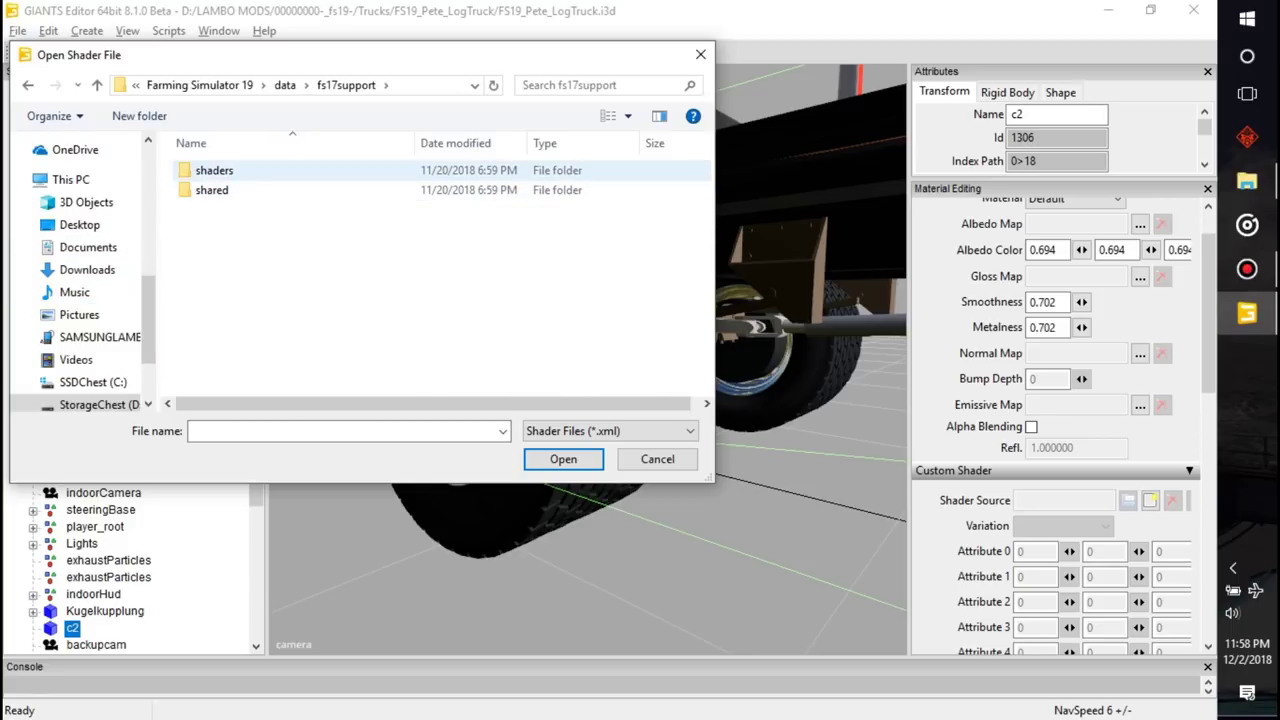
{"action": "double_click", "coordinate": [216, 171]}
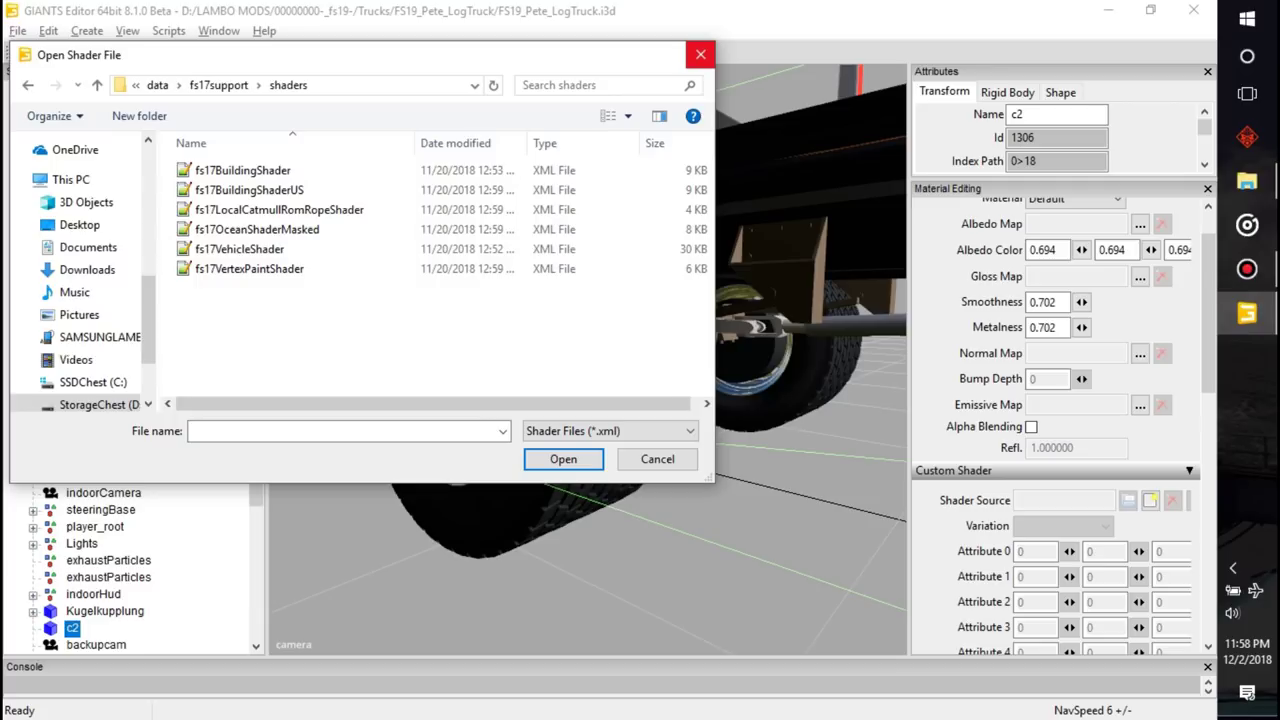
{"action": "left_click", "coordinate": [700, 55]}
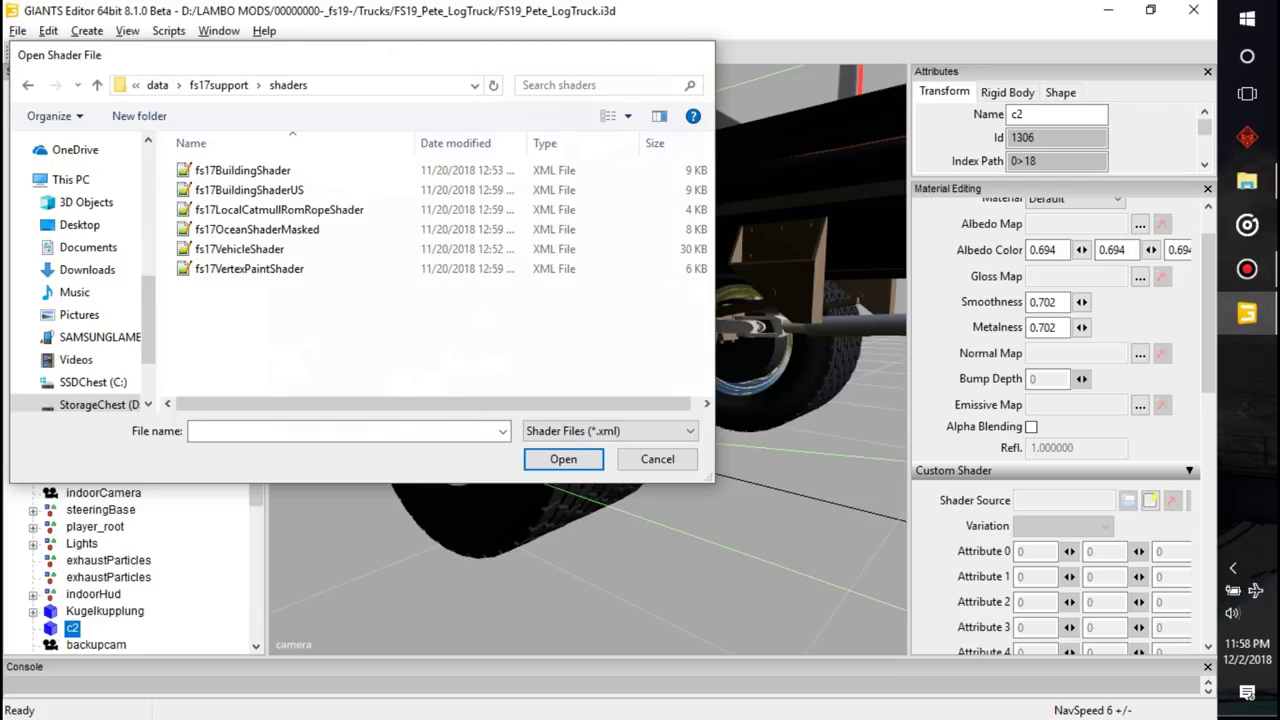